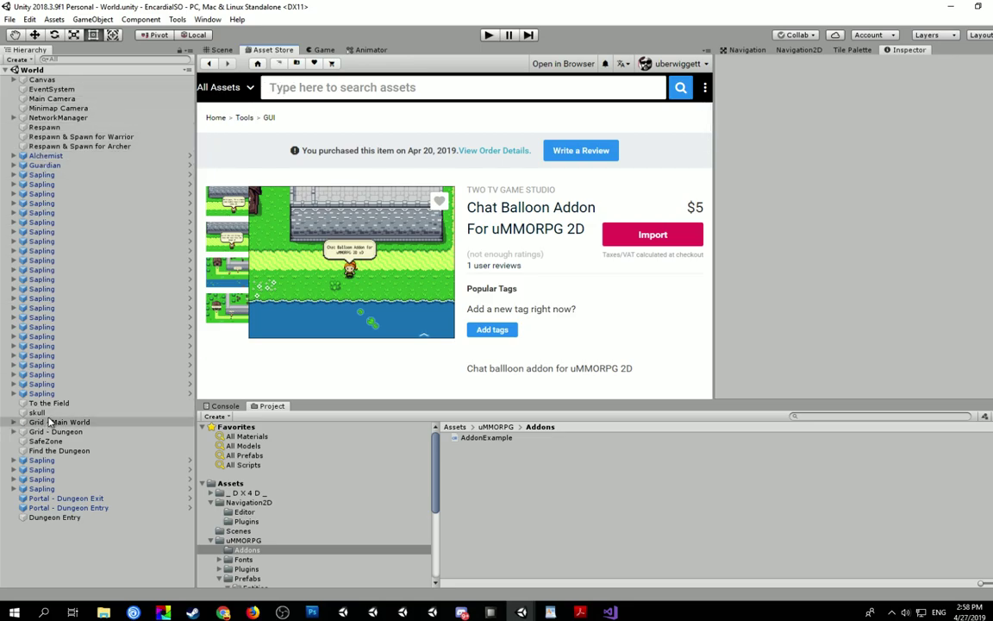
- Replace the Chat Balloon Addon store page with the Scene view of the World map
click(225, 50)
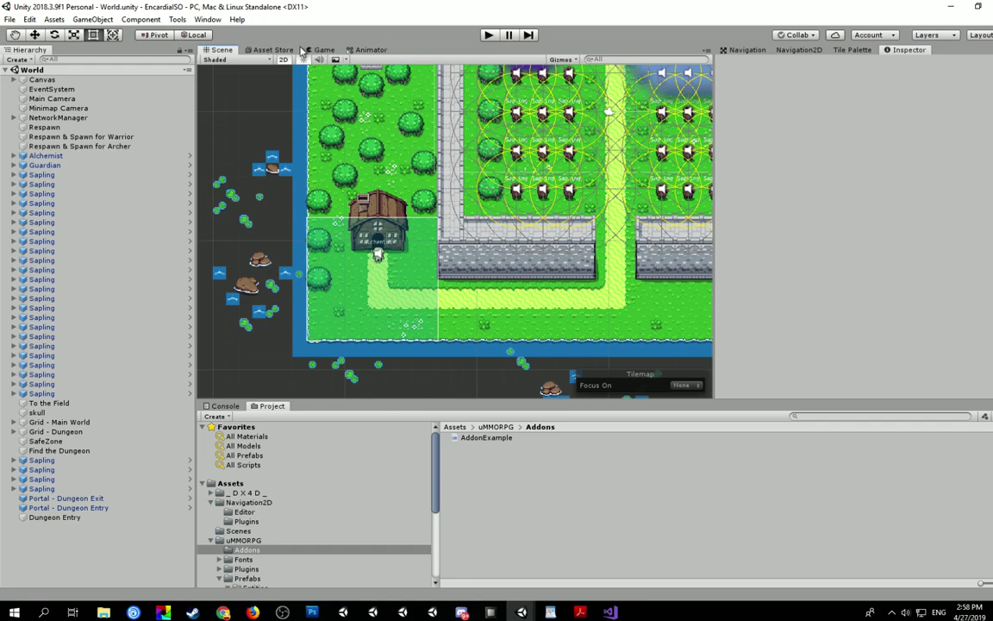
- Import all files of the Chat Balloon Addon package from its Asset Store page
click(268, 49)
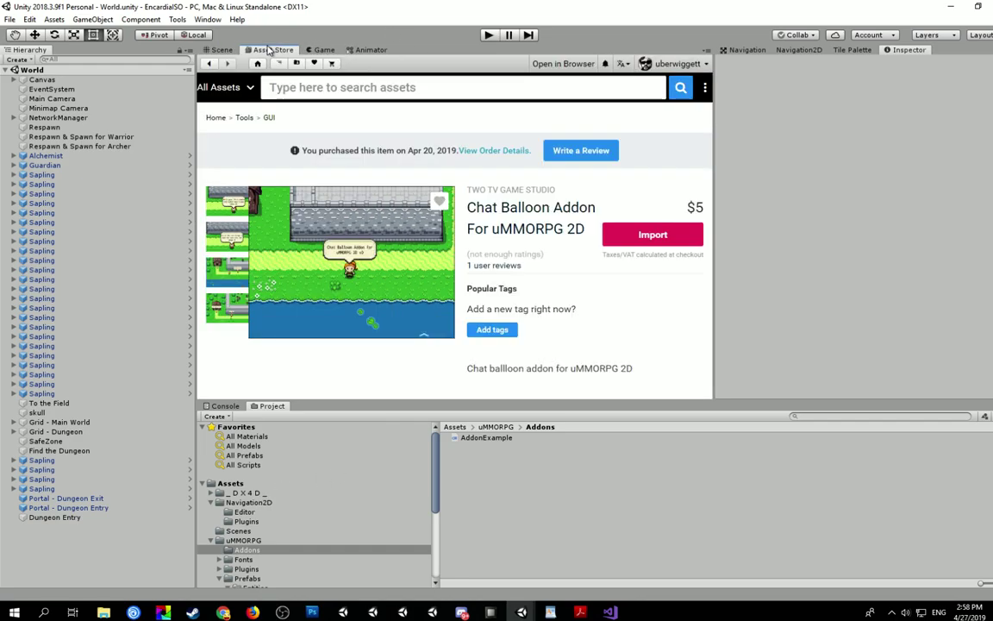
click(653, 235)
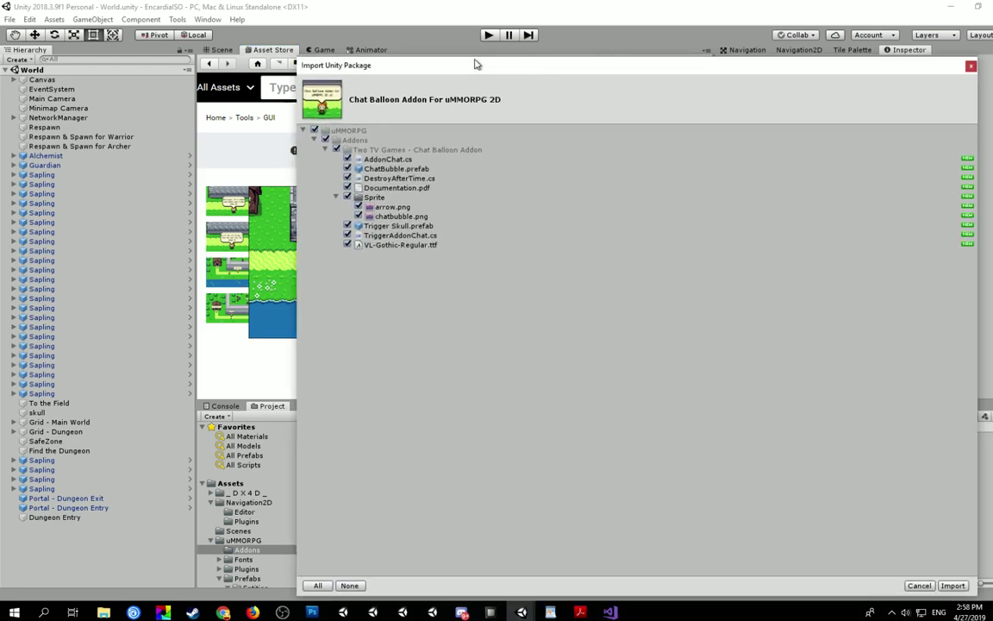
drag(476, 66, 365, 40)
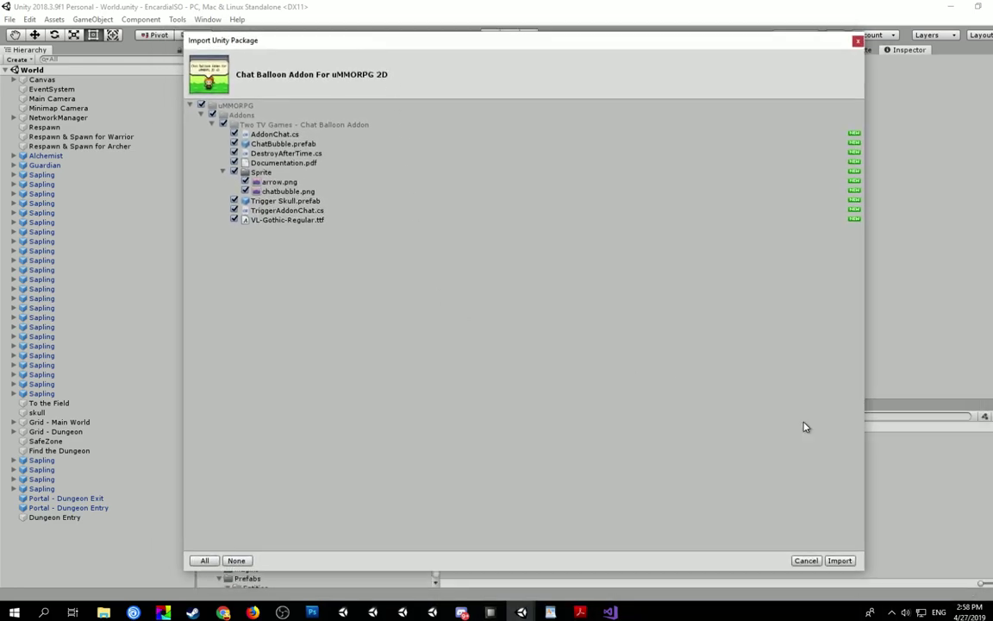
click(841, 560)
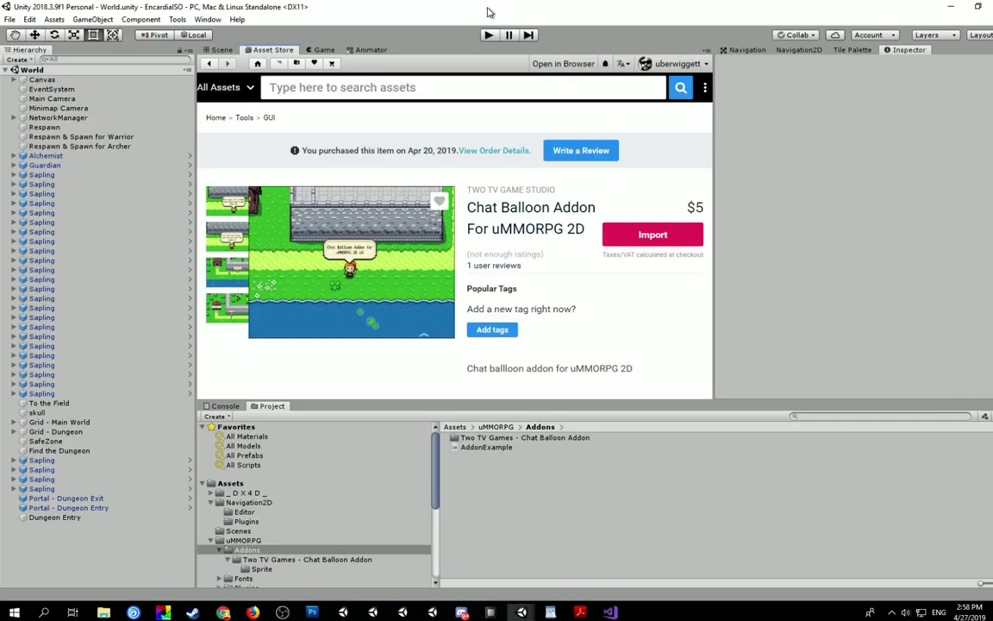
key(alt+Tab)
- Search the project for 'playerchat' and select the PlayerChat.cs script
click(829, 415)
text(pl)
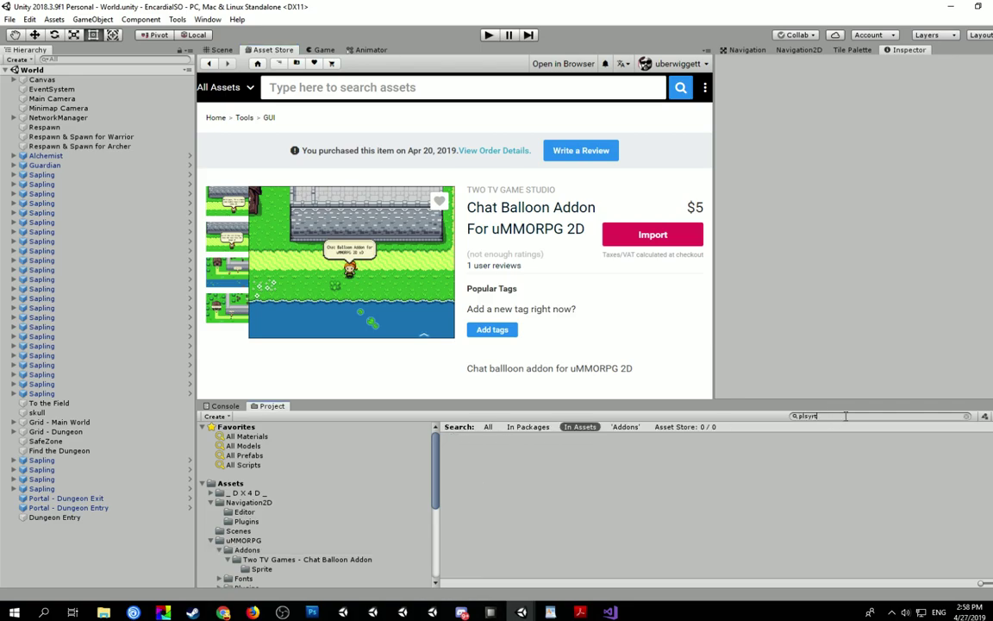
text(a)
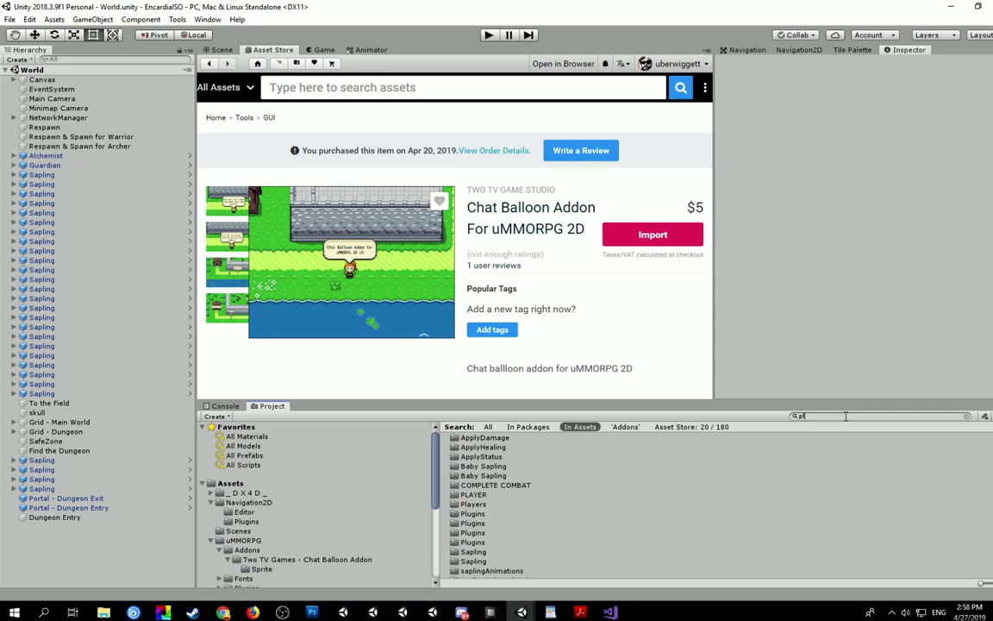
text(yerchat)
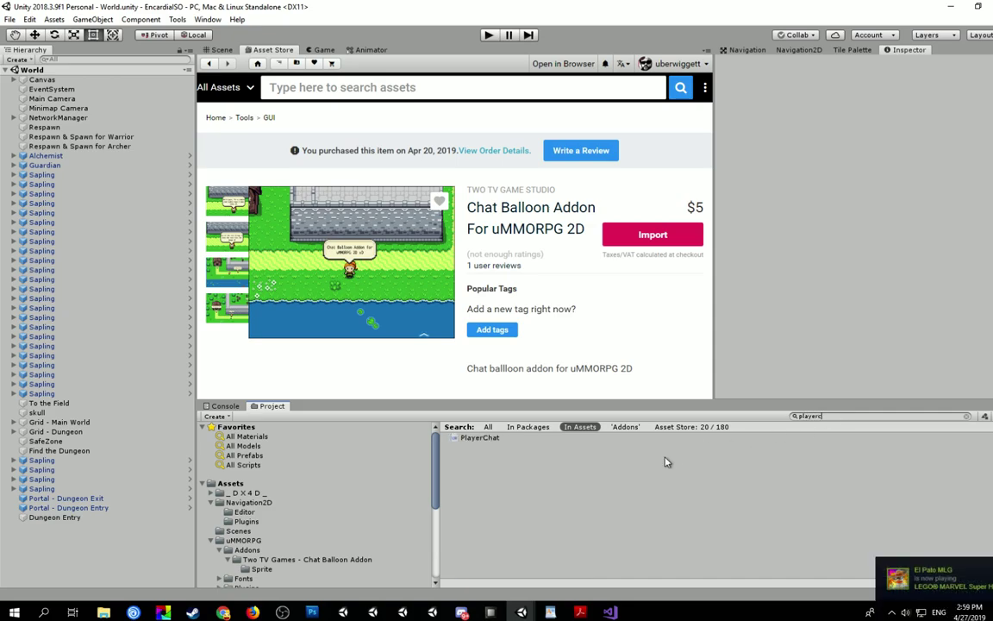
click(480, 440)
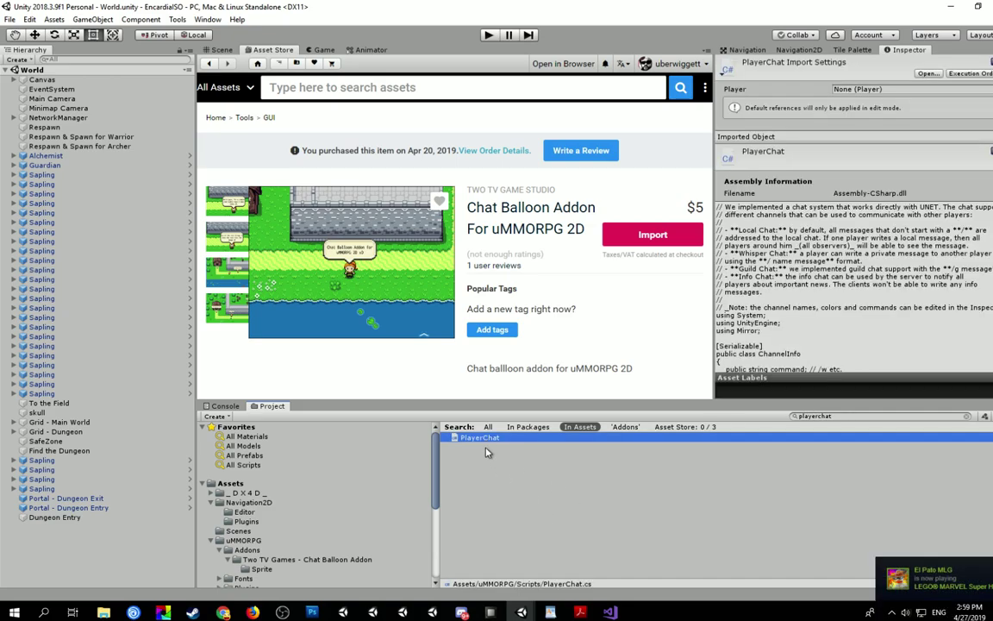
- Open PlayerChat.cs in Visual Studio and find the CmdMsgLocal method definition
double_click(475, 441)
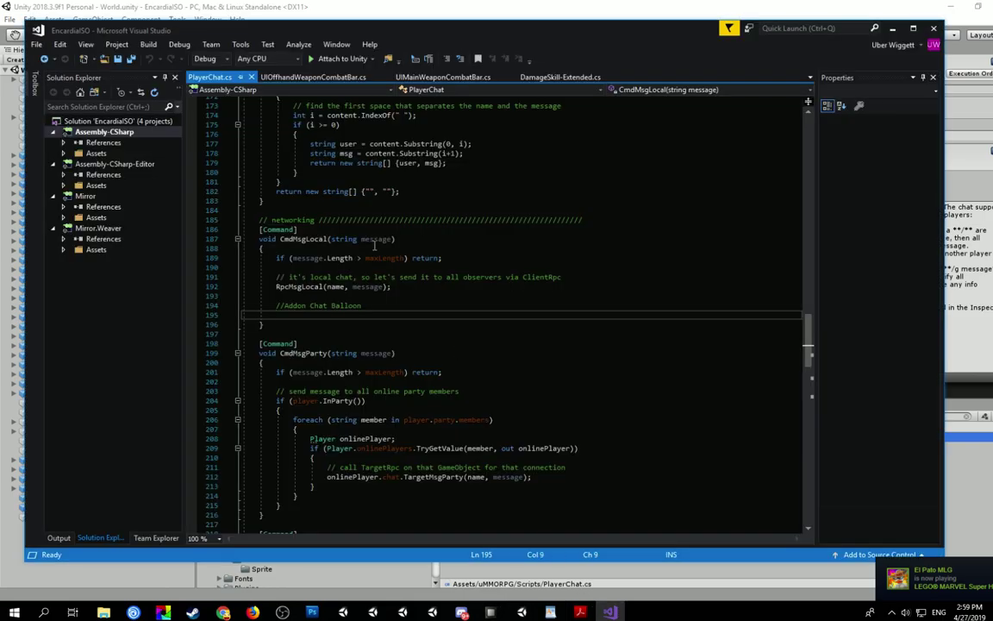
scroll(375, 274, up, 20)
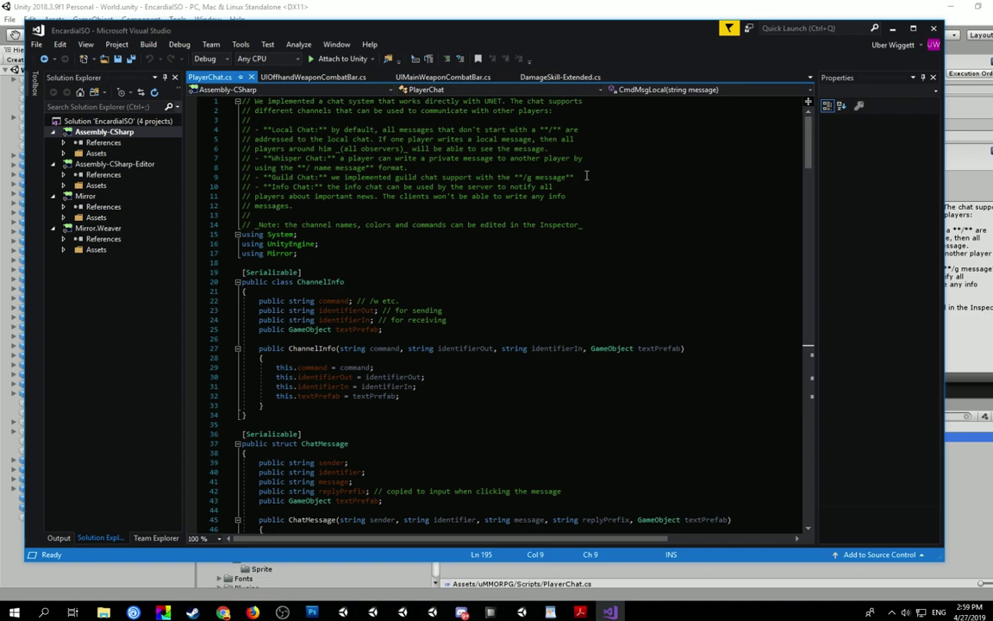
key(ctrl+f)
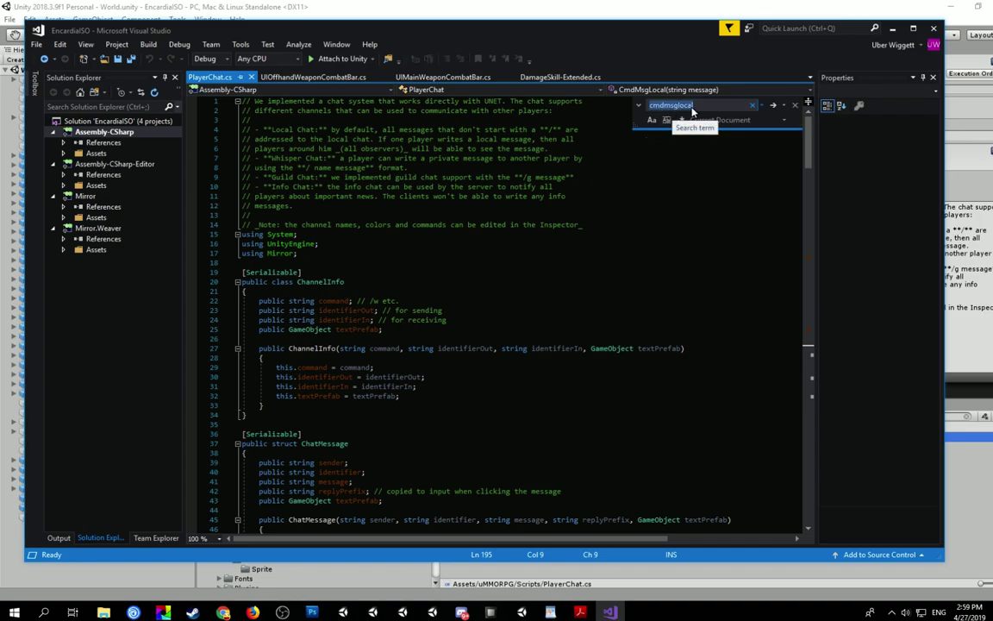
click(774, 106)
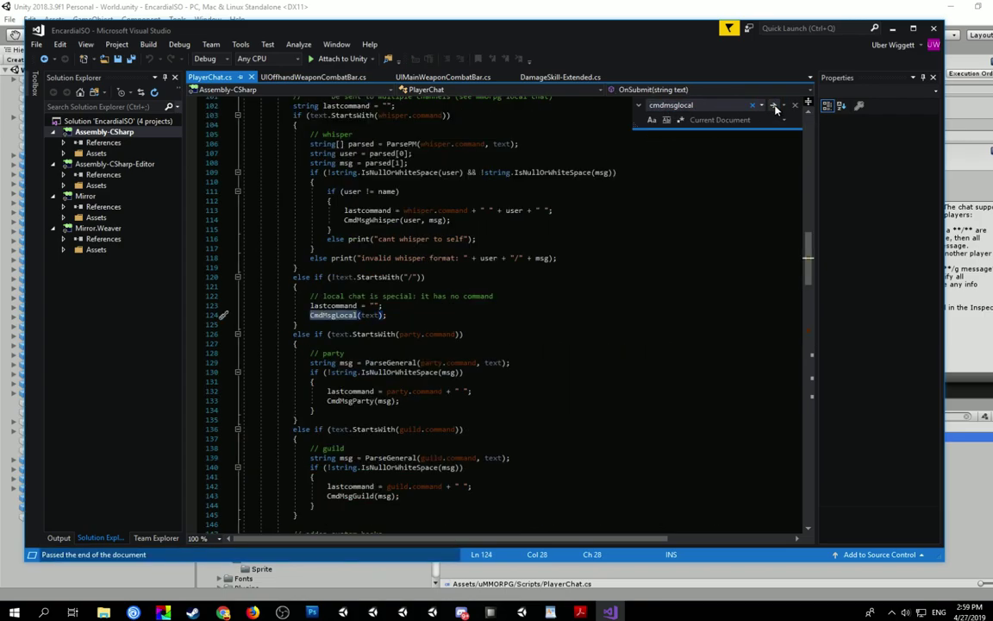
click(774, 106)
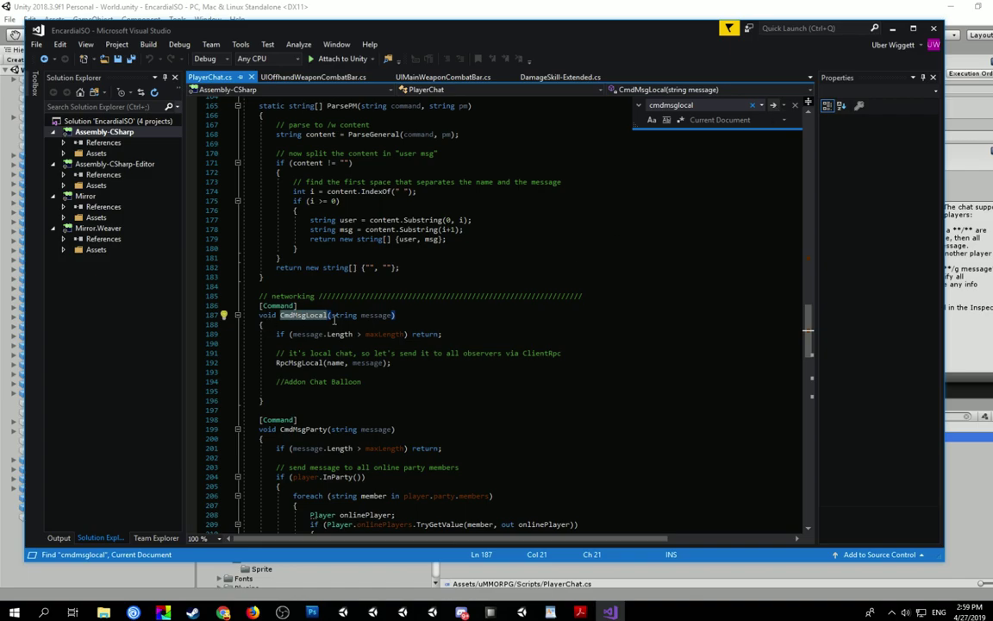
- Place the cursor on the empty line below the //Addon Chat Balloon comment
scroll(334, 319, down, 1)
click(278, 354)
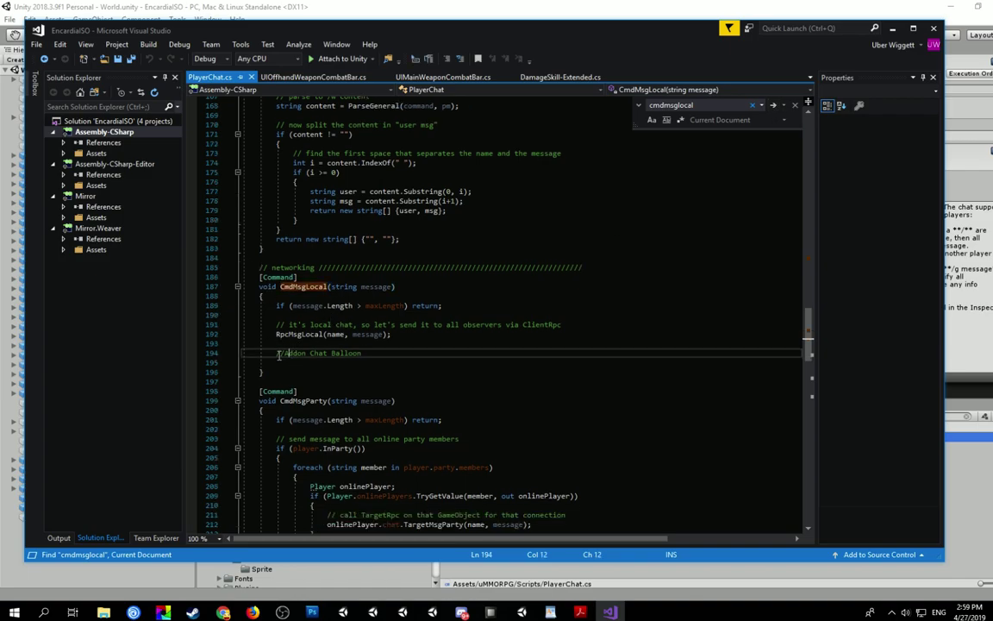
click(300, 362)
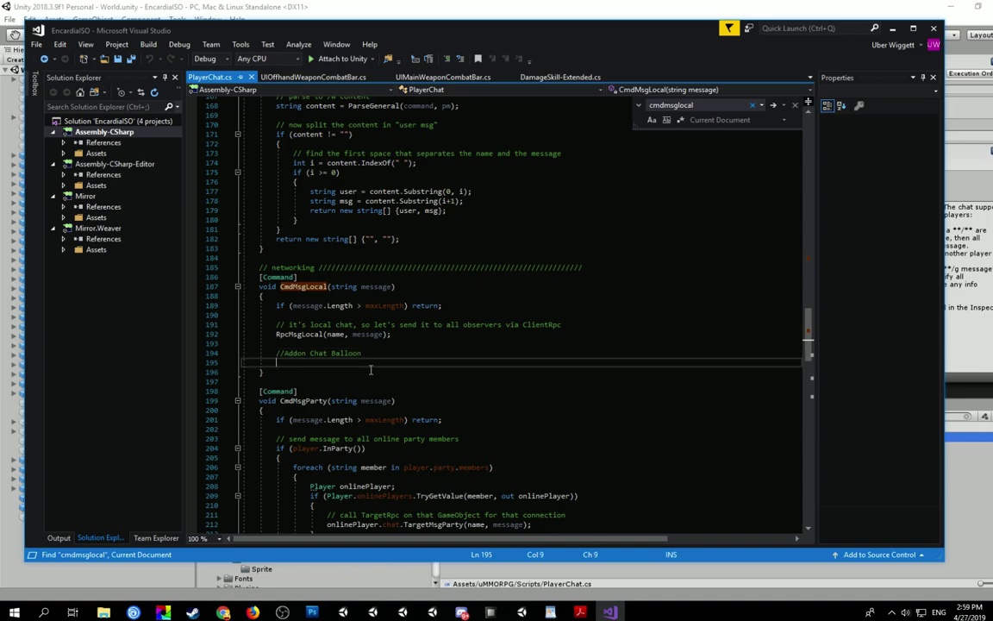
click(459, 6)
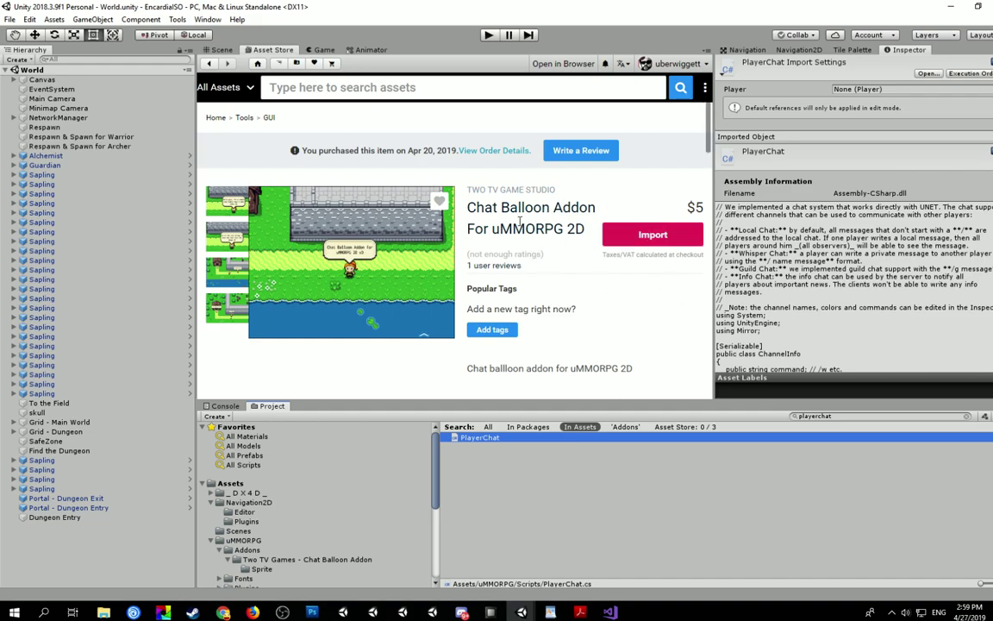
- Search the Asset Store for 'ummorpg' and browse the uMMORPG 2D product page
click(217, 50)
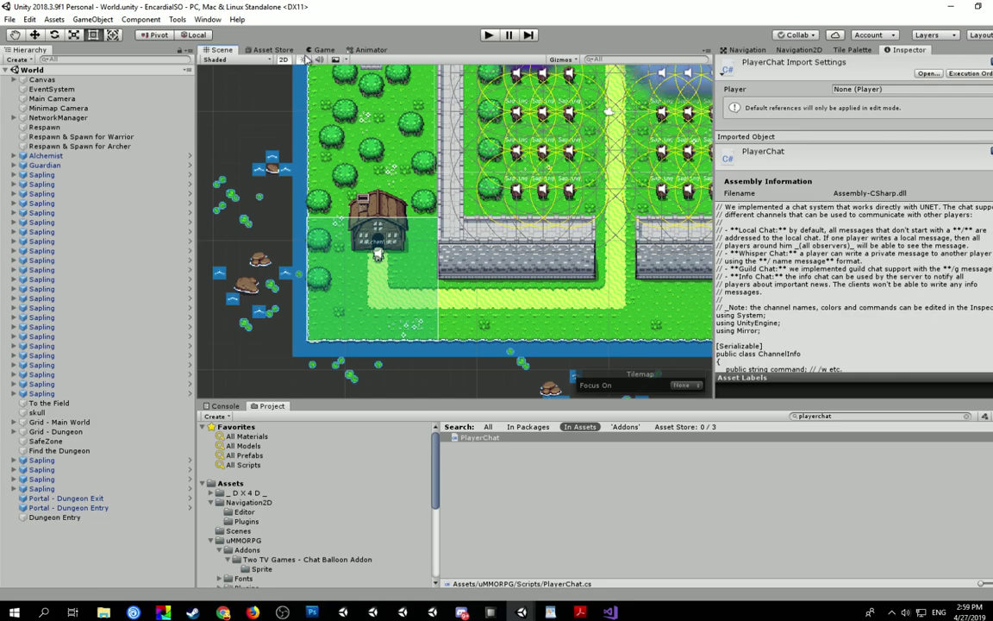
click(261, 50)
click(340, 90)
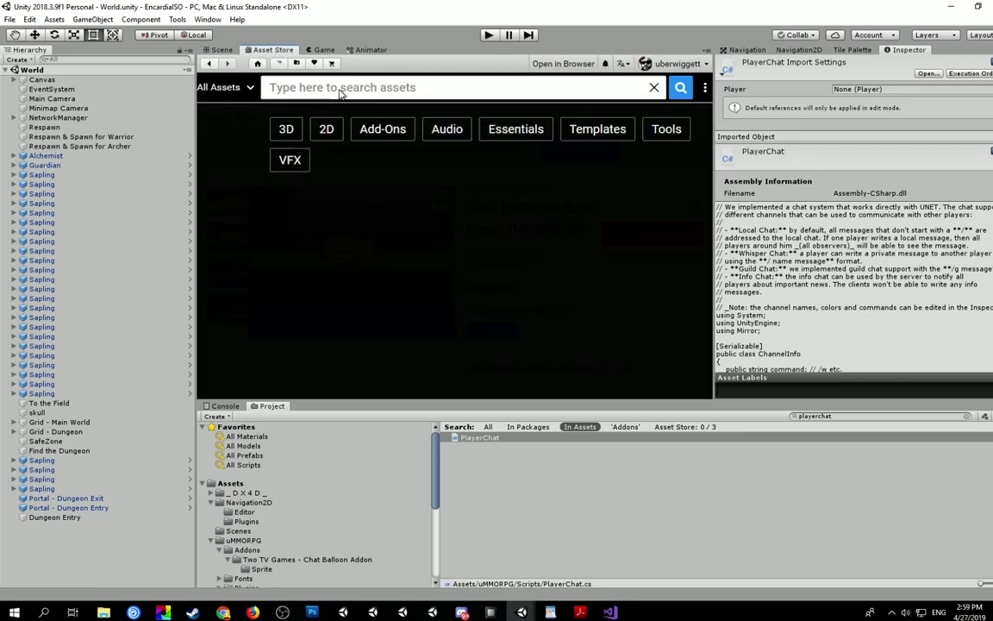
text(ummor)
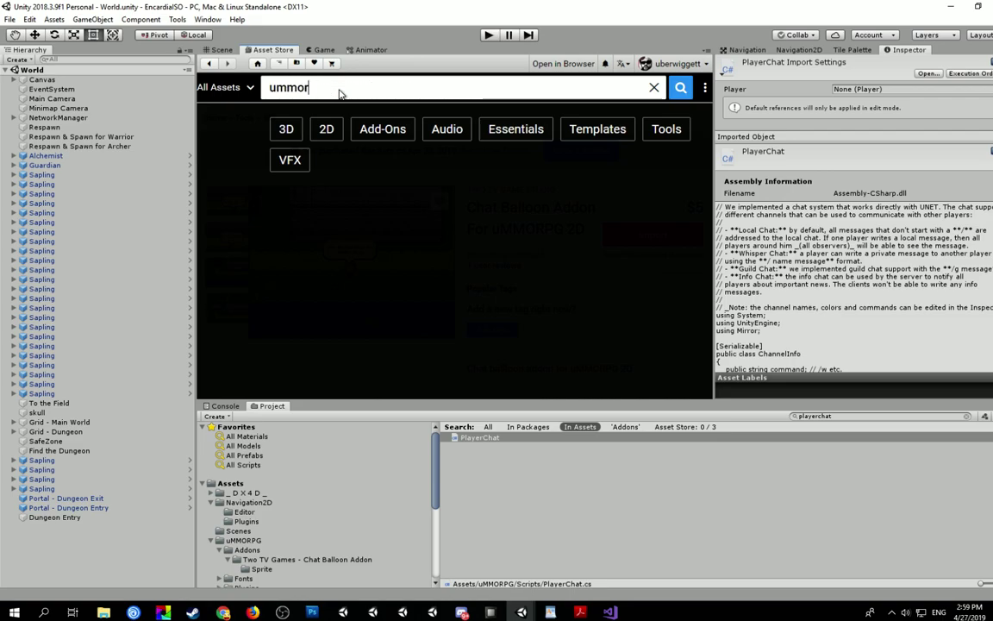
text(pg)
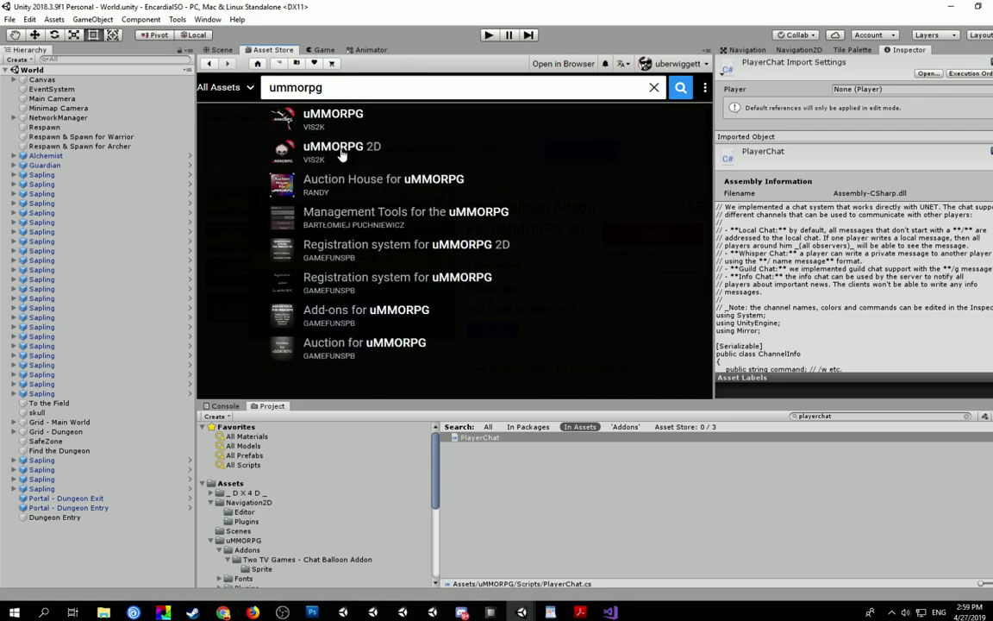
click(357, 149)
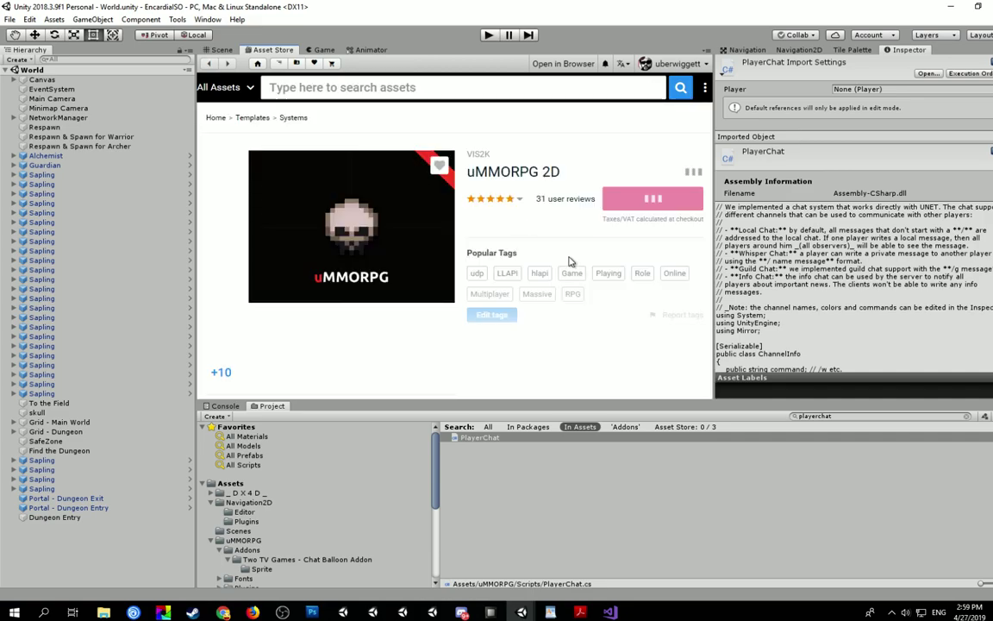
scroll(327, 325, down, 3)
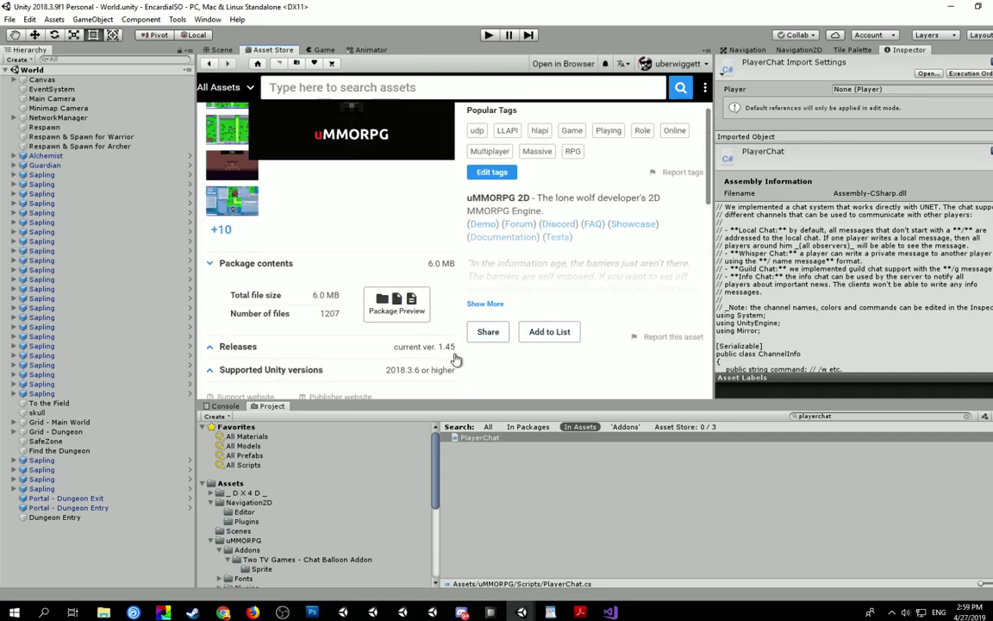
scroll(412, 315, up, 3)
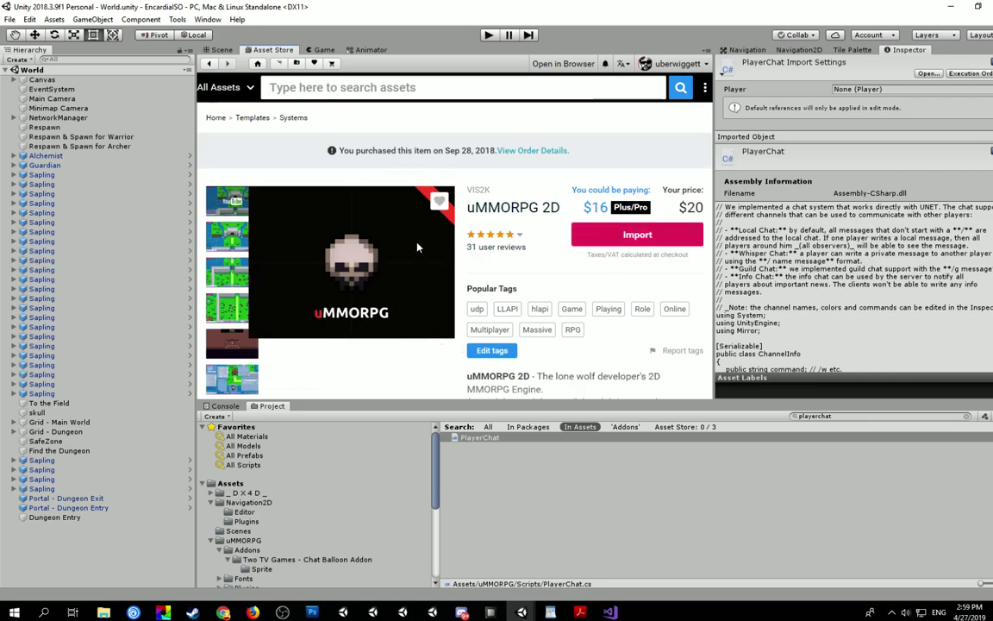
key(alt+Tab)
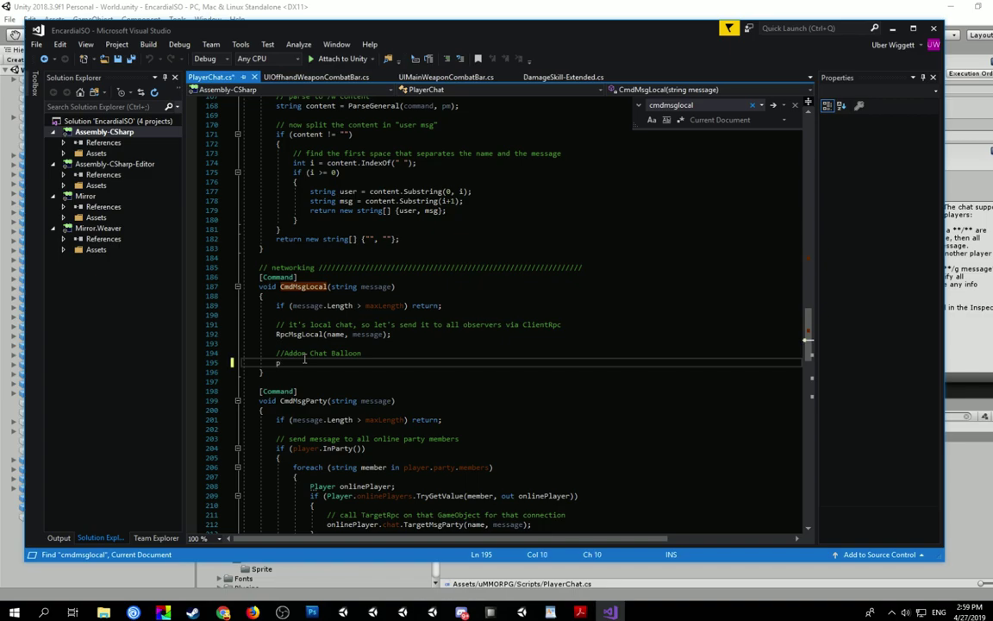
- Add player.RpcShowChatBubble(message); under the Addon Chat Balloon comment and save PlayerChat.cs
text(player.Rpc)
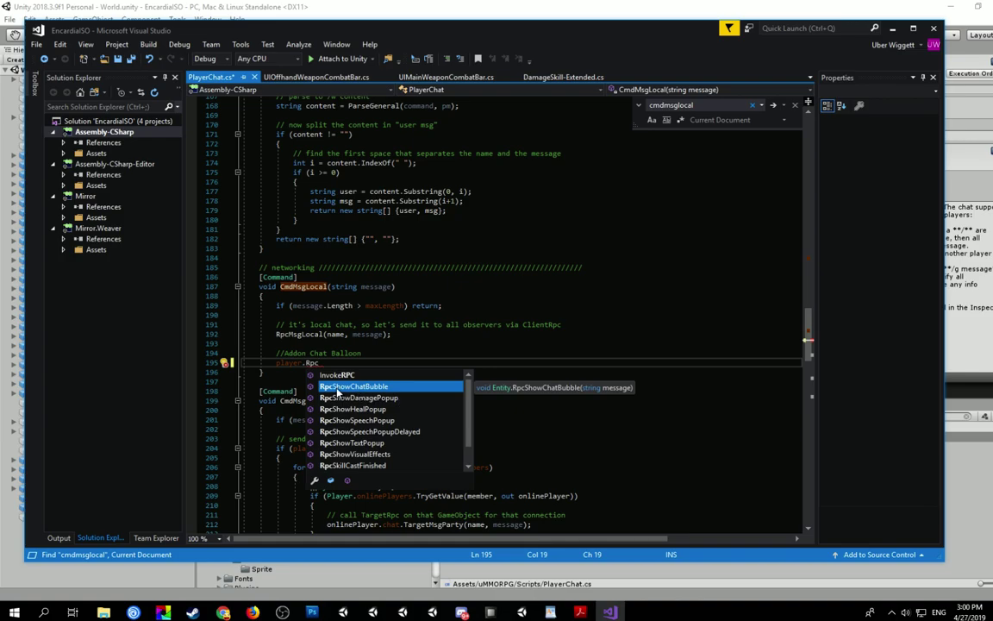
double_click(337, 387)
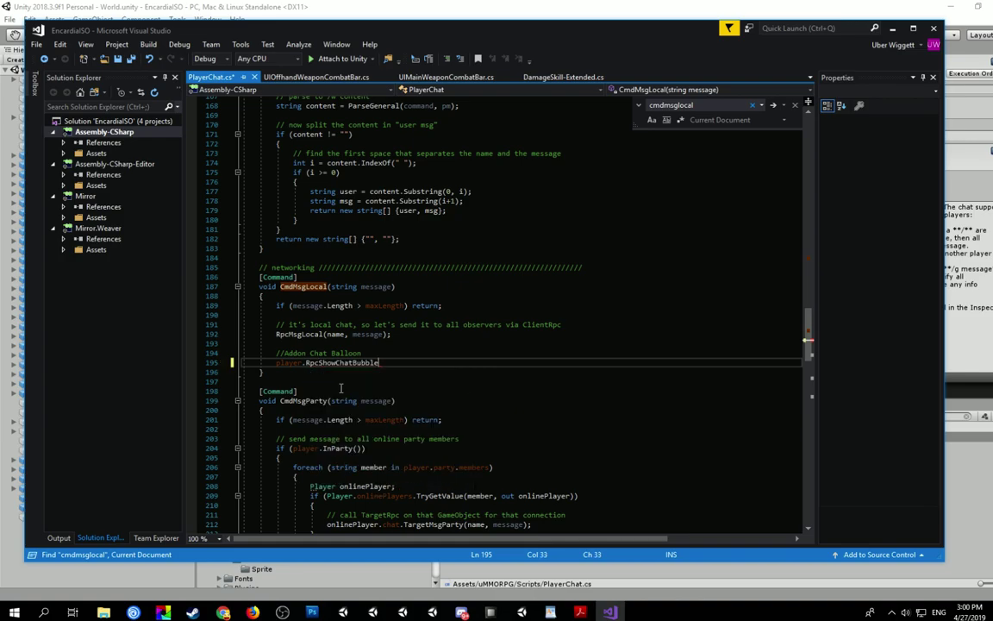
text((mass)
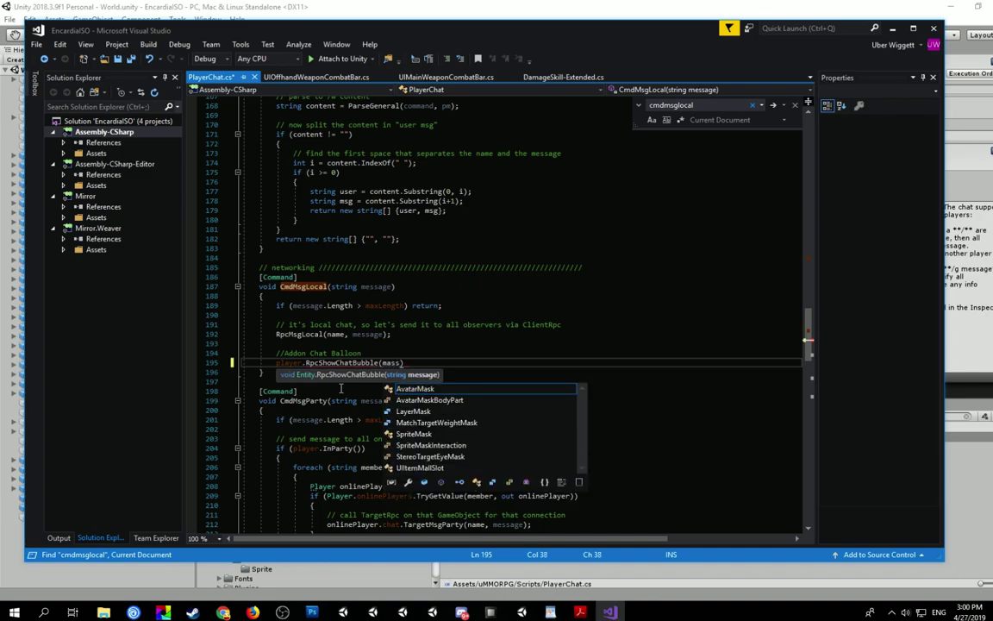
key(BackSpace)
key(BackSpace)
key(BackSpace)
text(ess)
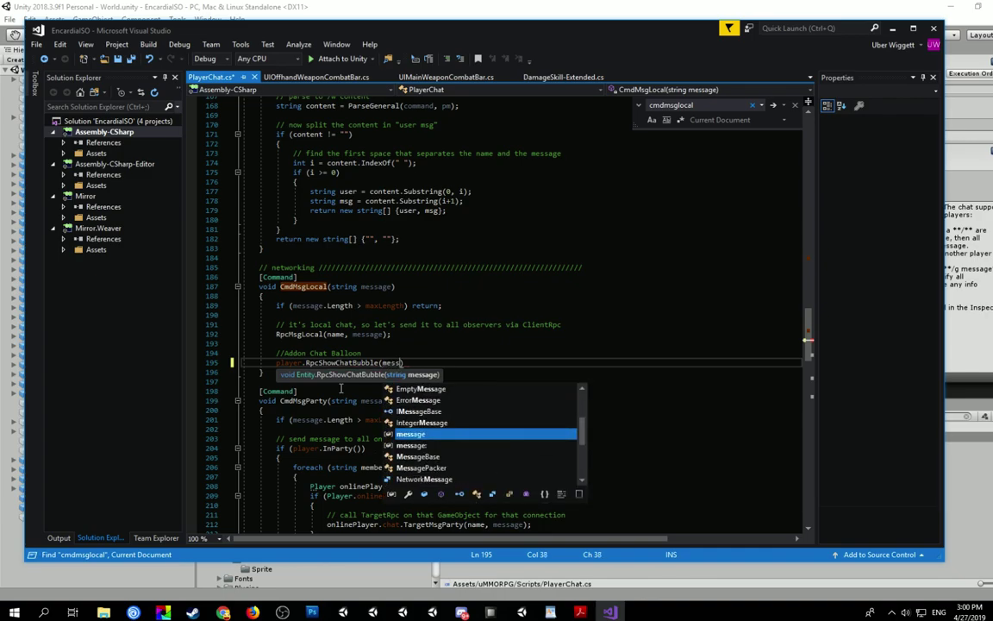
text(age);)
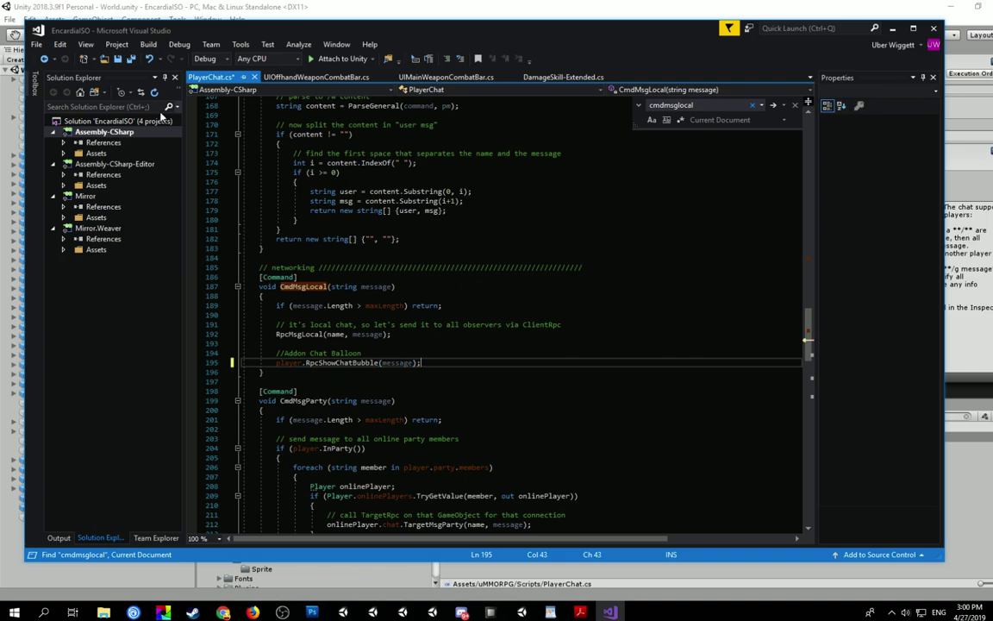
key(ctrl+s)
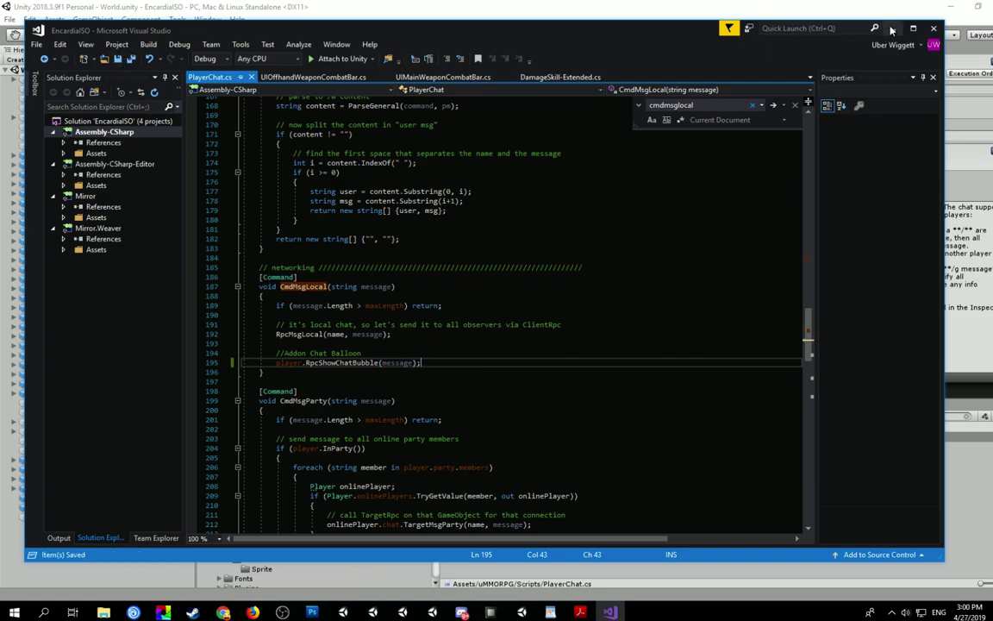
click(892, 29)
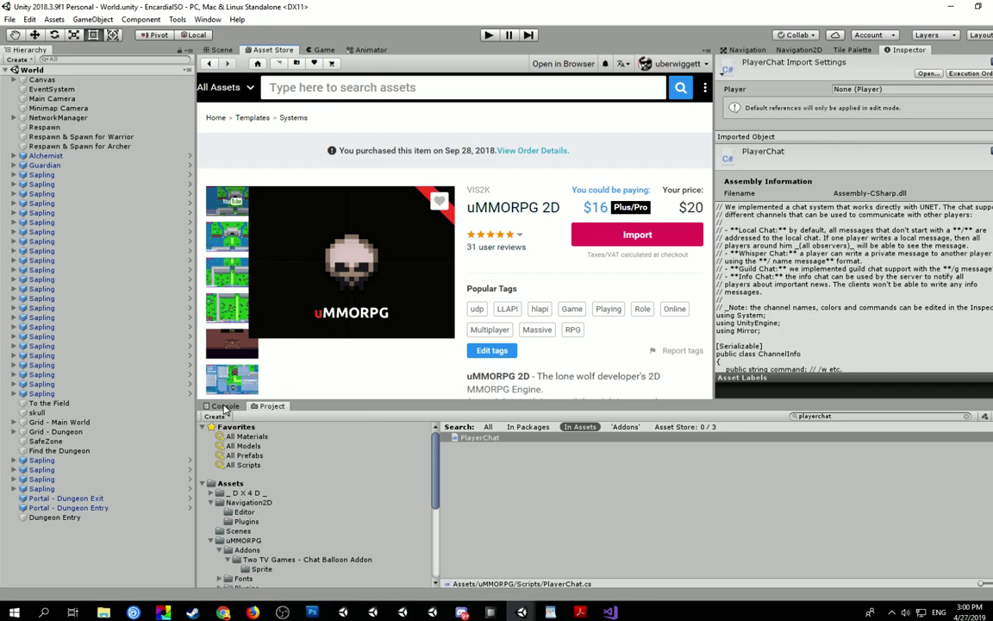
- Check the Console for compile errors, then select the Alchemist in the Hierarchy
click(225, 406)
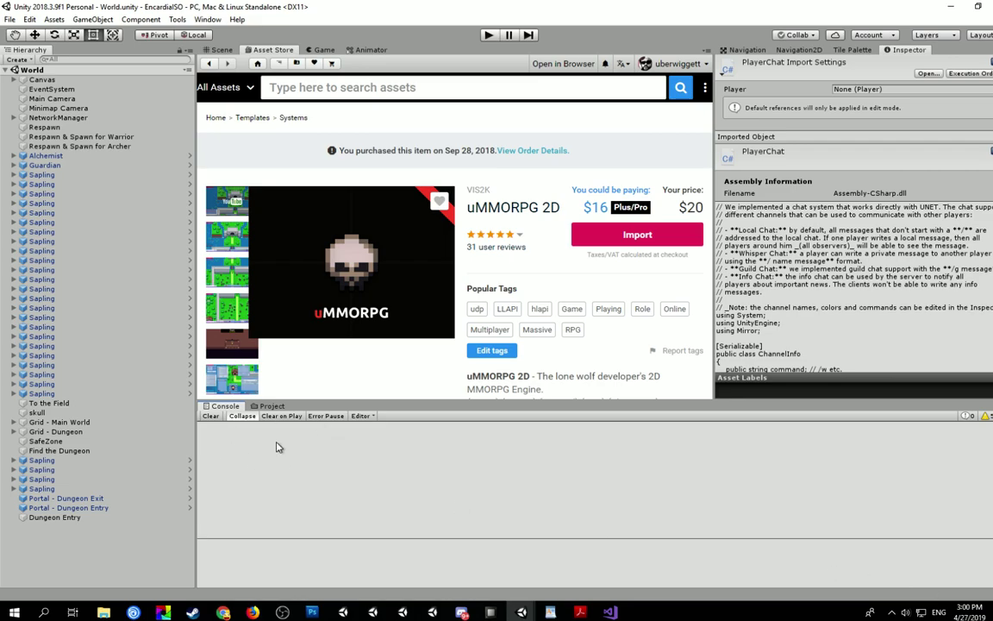
click(271, 406)
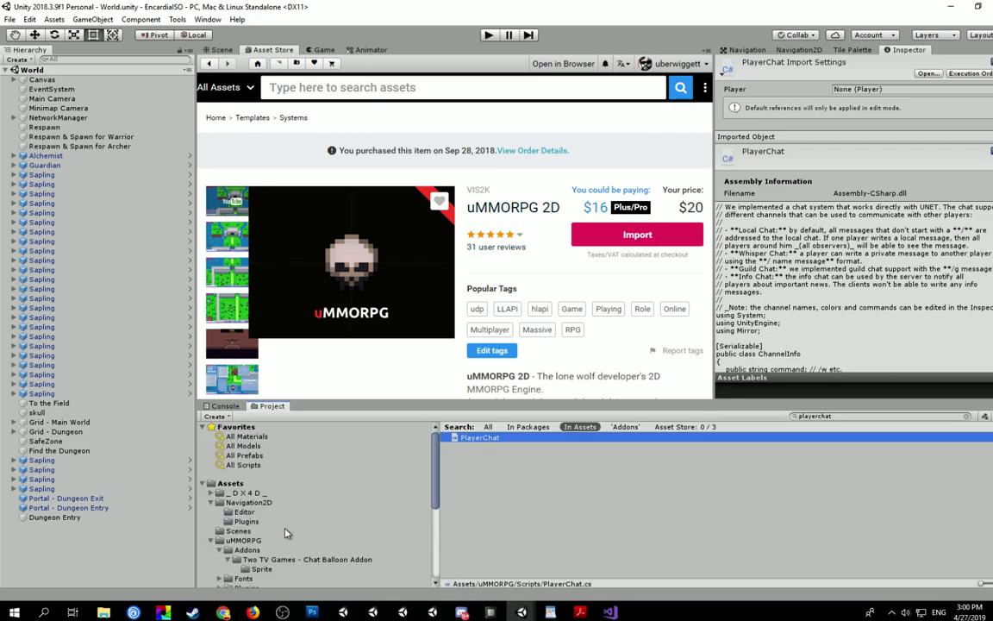
click(45, 175)
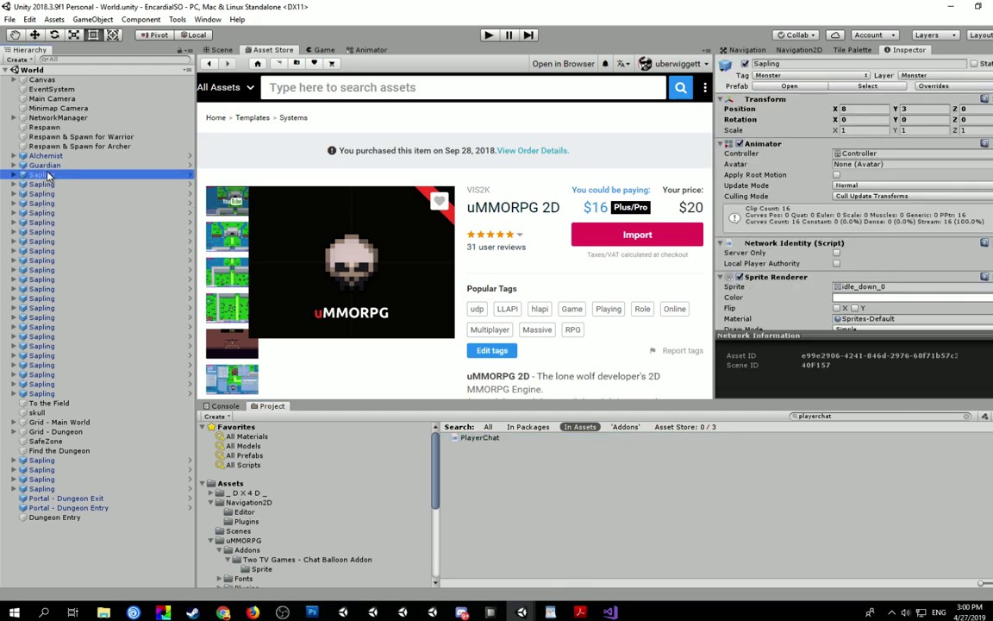
click(45, 156)
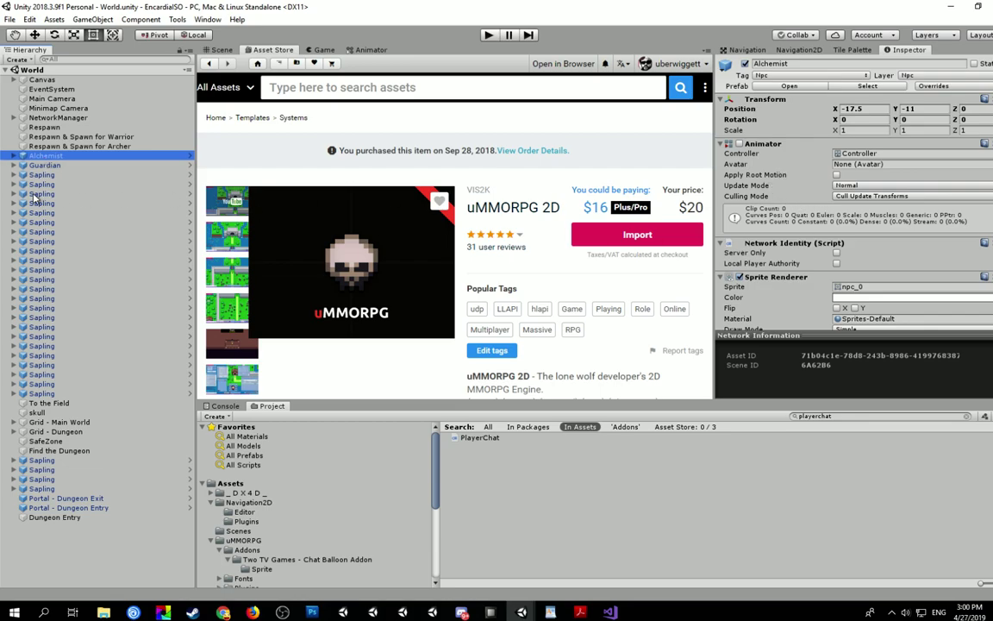
- Bring the Alchemist's Chat Balloon Settings into view and select its Chat Bubble Prefab field
scroll(785, 229, down, 6)
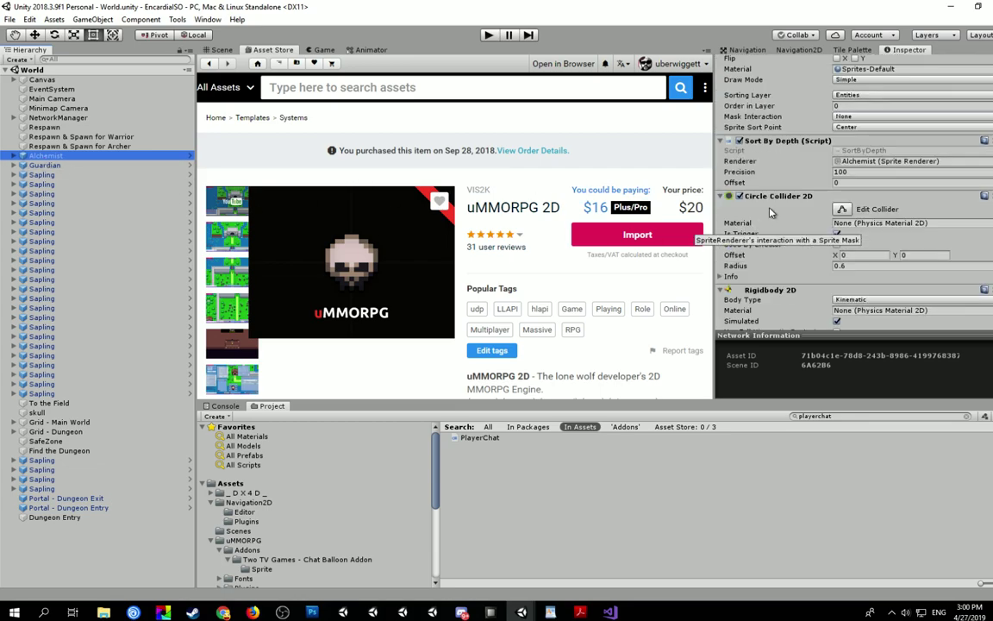
scroll(776, 226, down, 8)
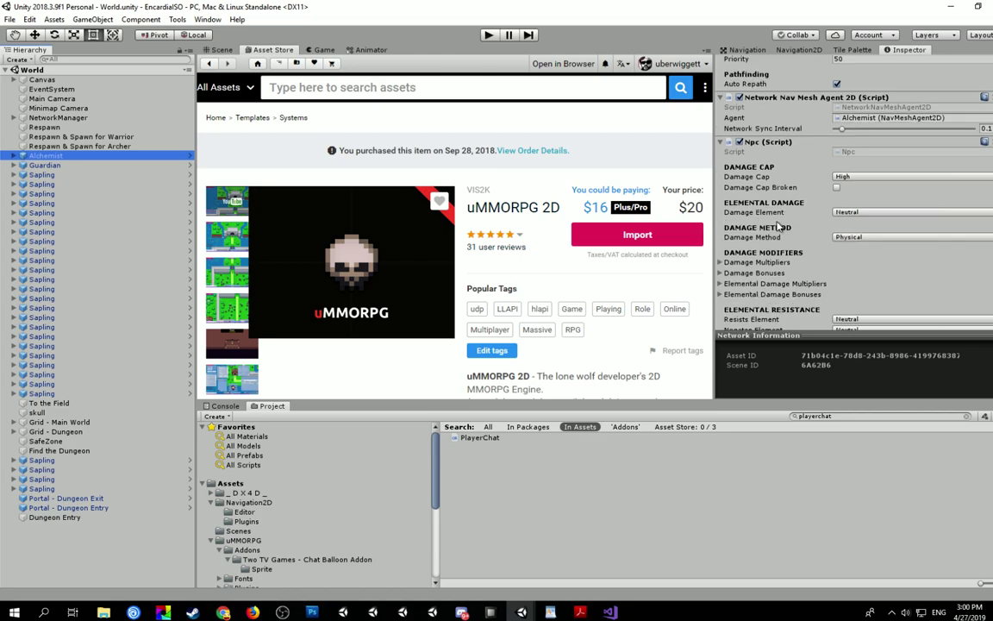
scroll(778, 226, down, 9)
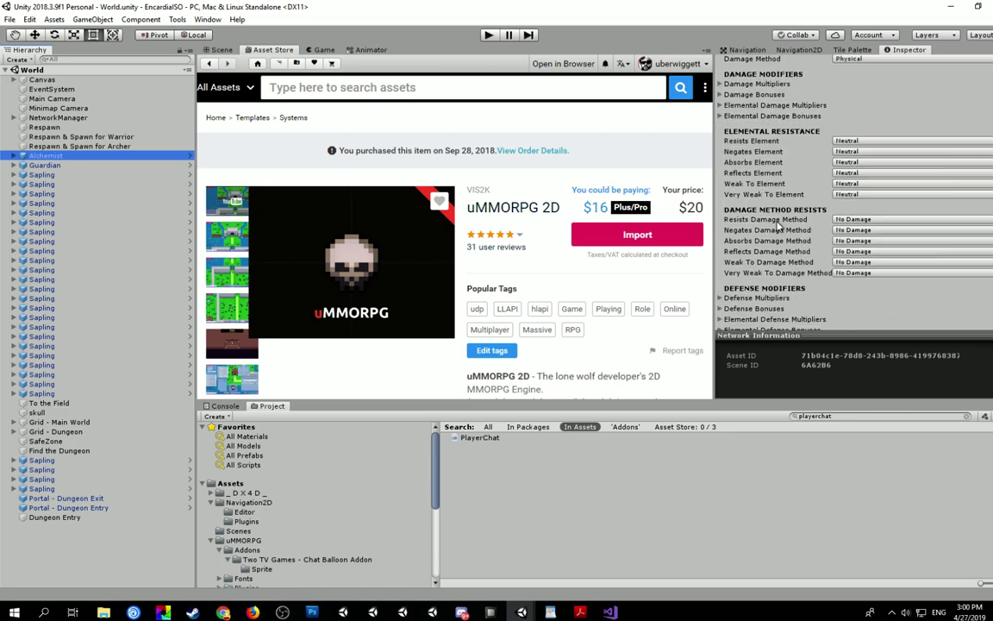
scroll(780, 226, up, 8)
scroll(778, 226, up, 5)
scroll(776, 223, down, 3)
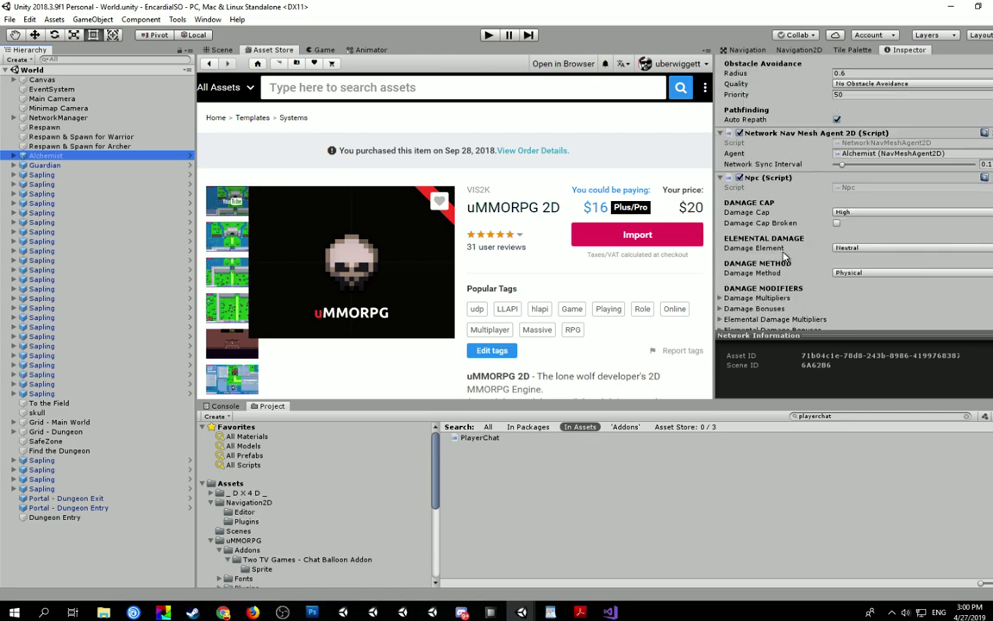
scroll(774, 219, down, 1)
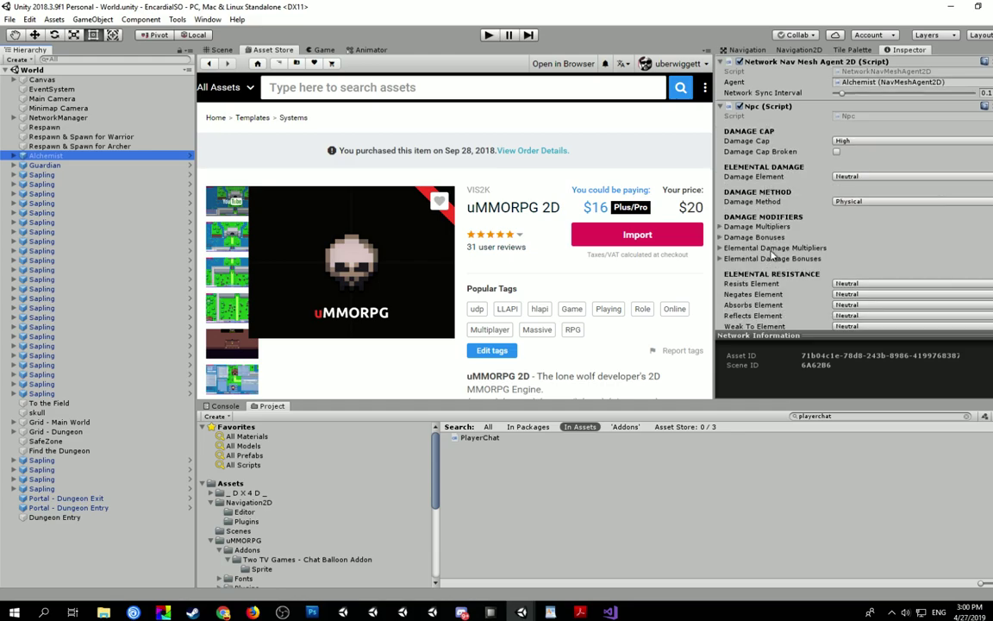
scroll(761, 247, down, 5)
scroll(761, 247, down, 12)
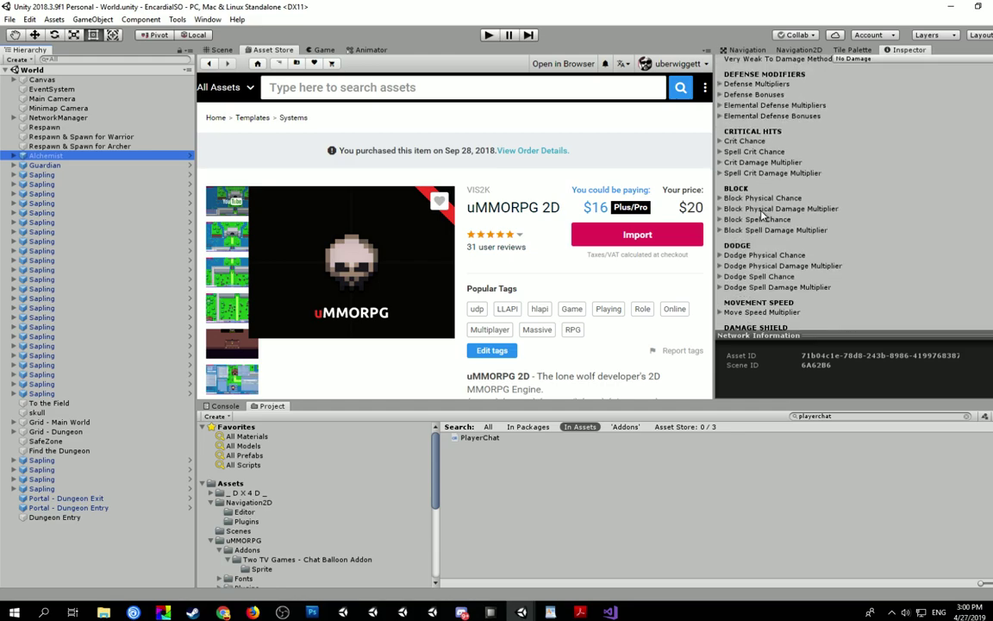
scroll(762, 216, down, 12)
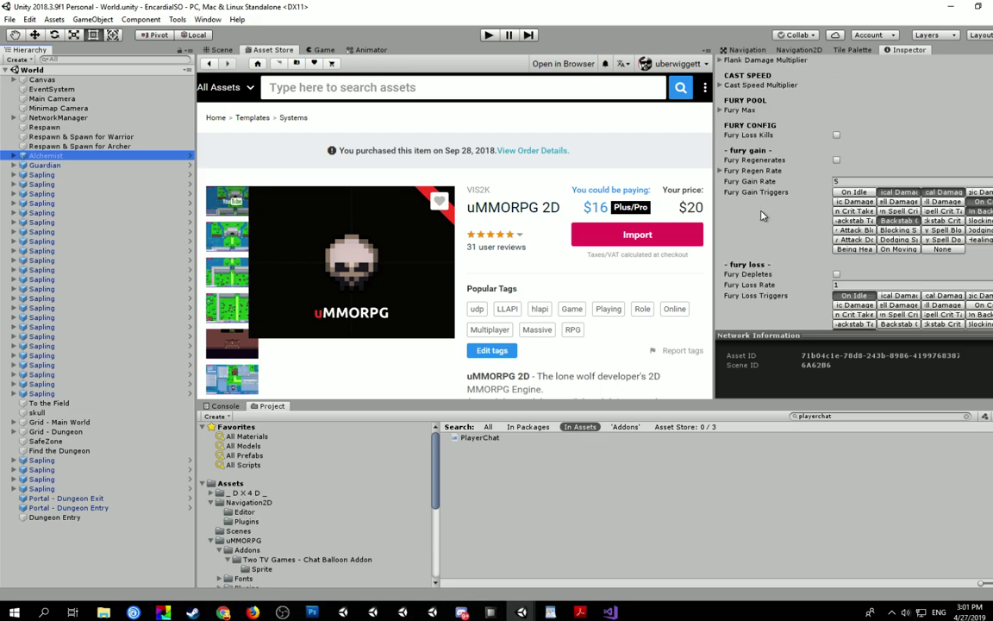
scroll(762, 216, down, 12)
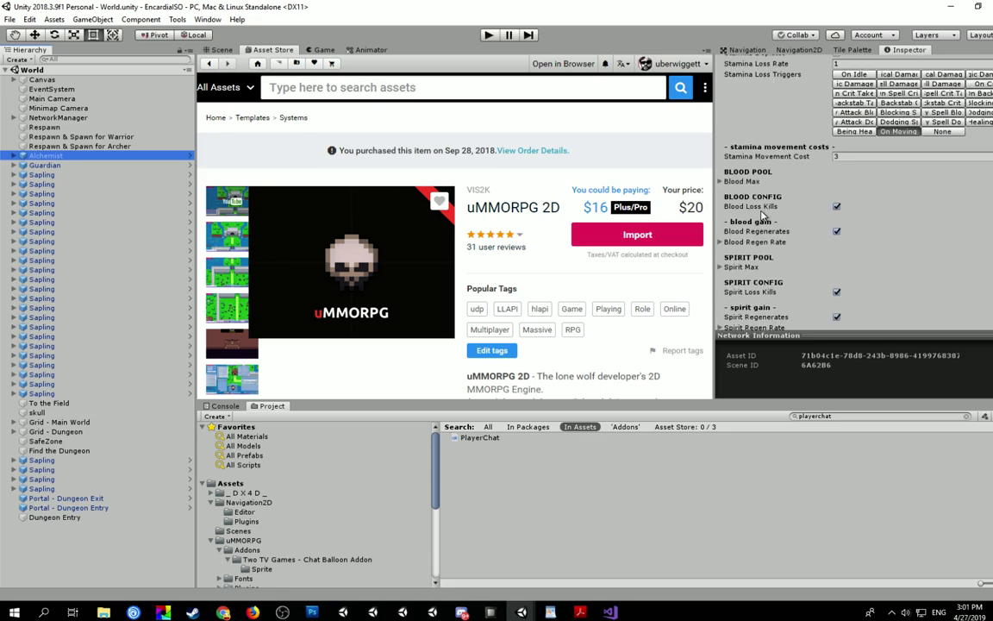
scroll(762, 215, down, 1)
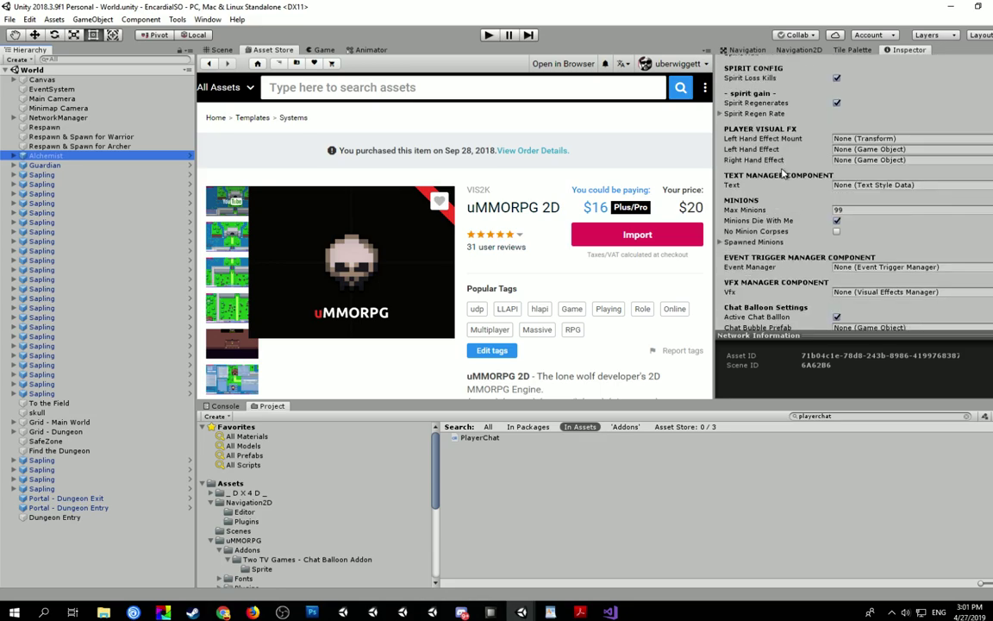
scroll(780, 151, down, 2)
scroll(780, 151, down, 2)
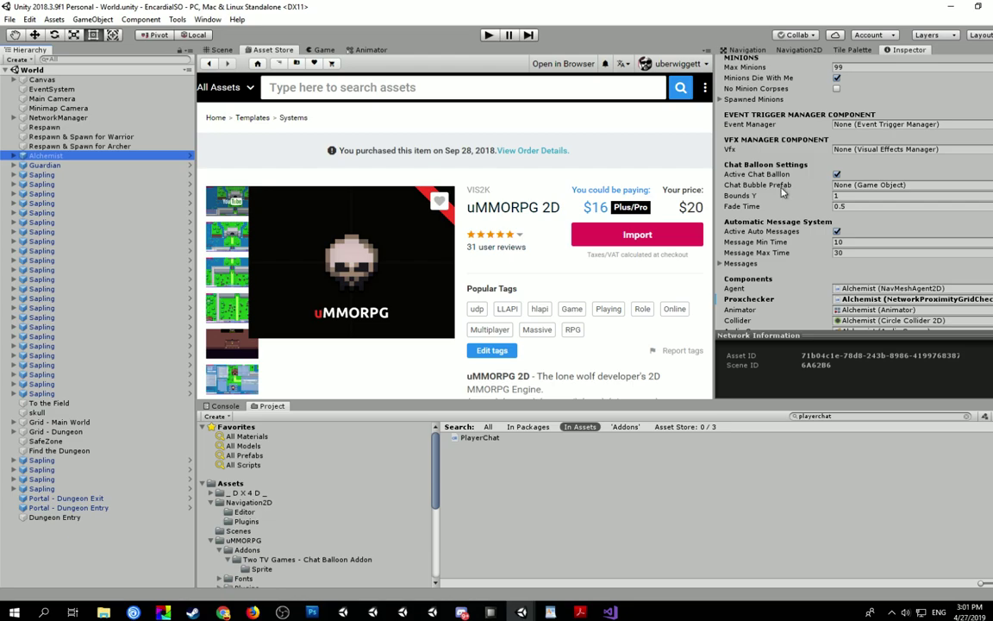
click(871, 186)
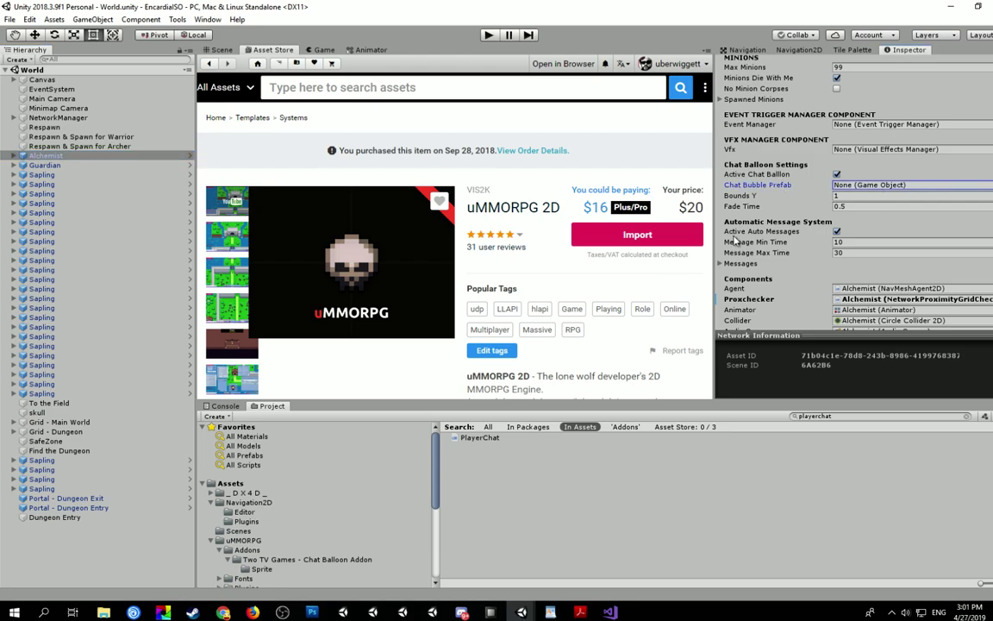
- Assign the addon's ChatBubble prefab as the Alchemist's Chat Bubble Prefab
click(211, 503)
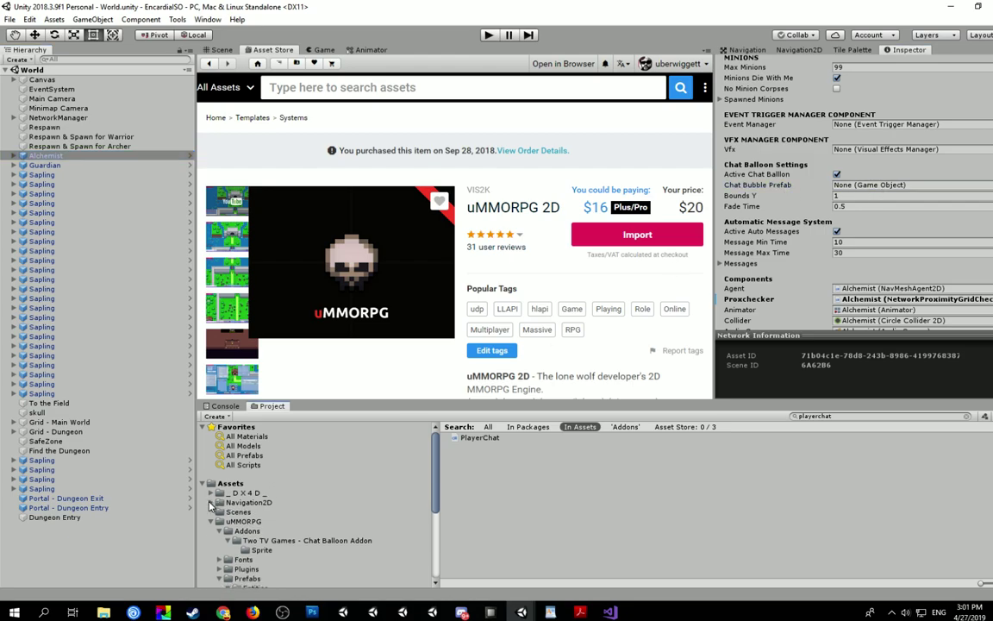
scroll(207, 474, down, 2)
click(240, 507)
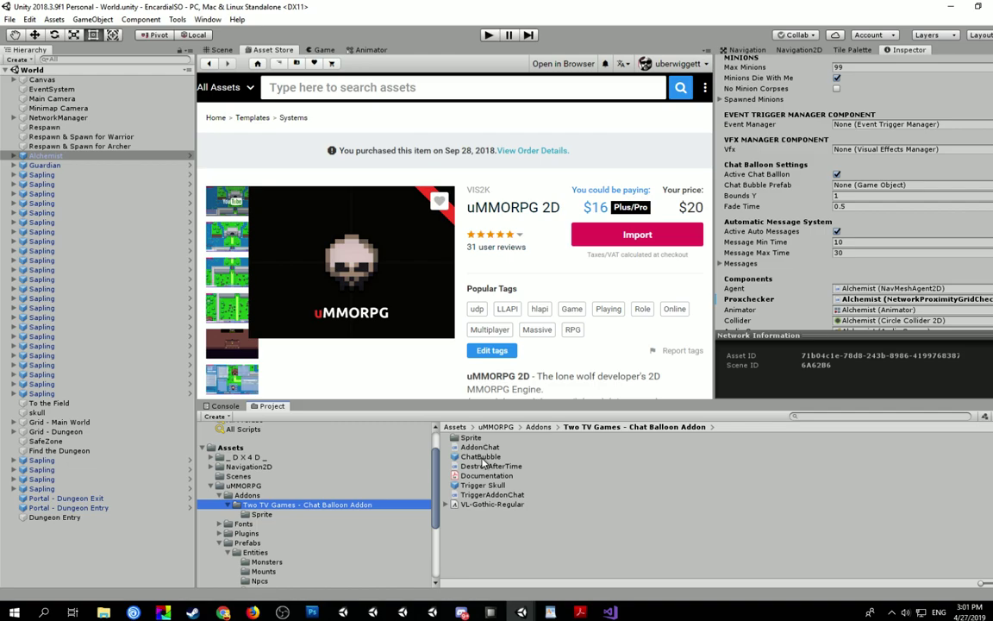
drag(482, 462, 802, 305)
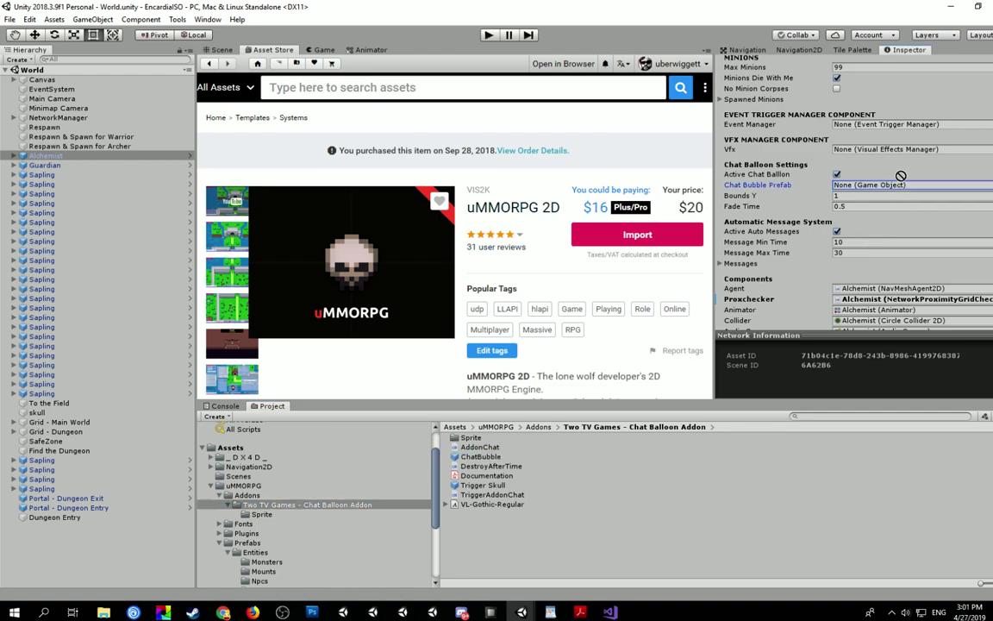
drag(901, 176, 852, 185)
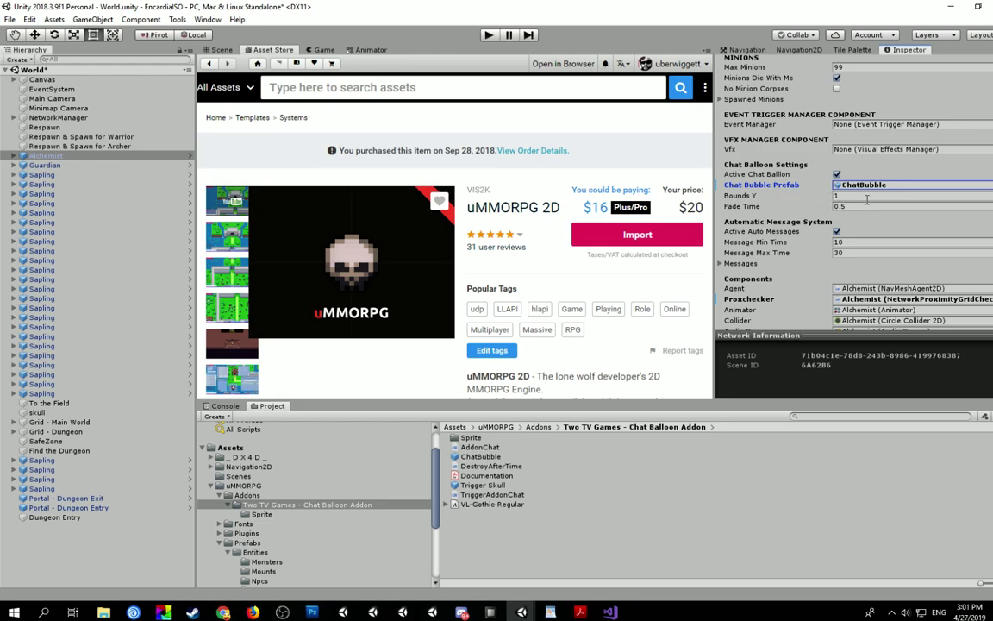
- Give the Alchemist a Messages list of size 1 reading 'Hello I am an Alchemist'
click(725, 266)
click(722, 264)
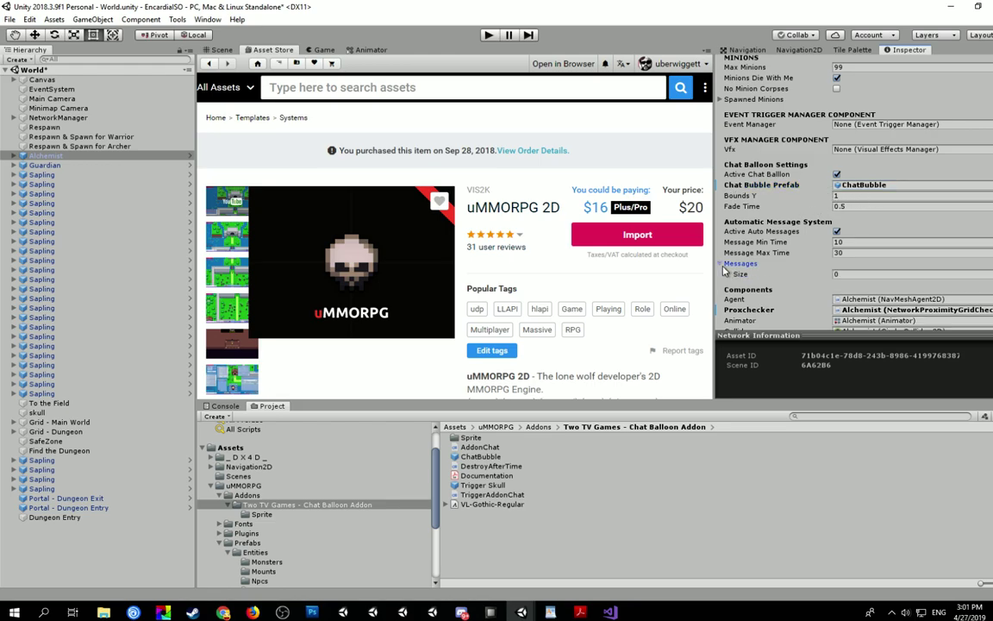
click(827, 274)
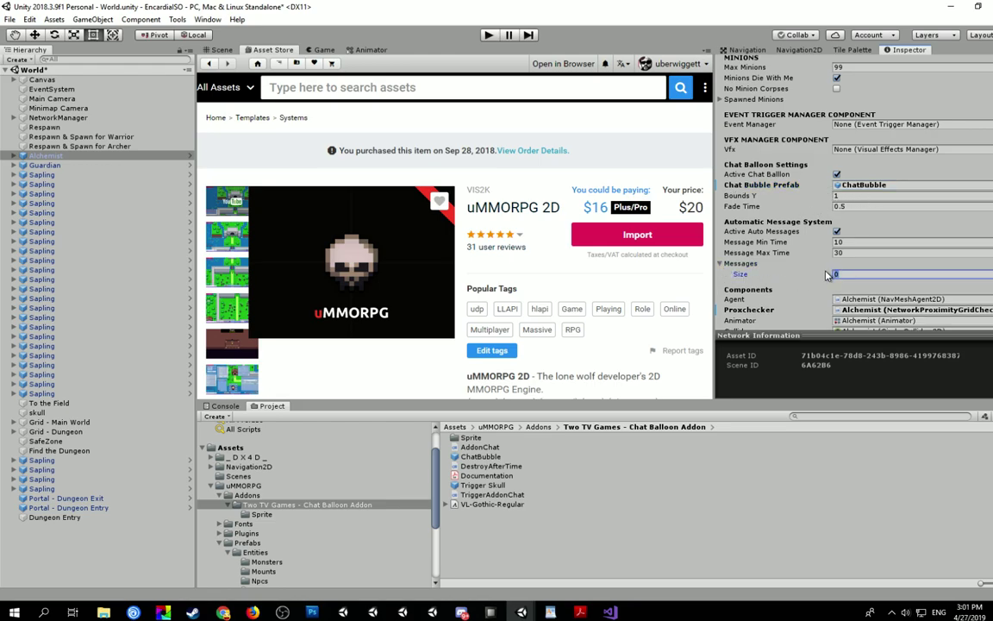
key(Return)
click(849, 286)
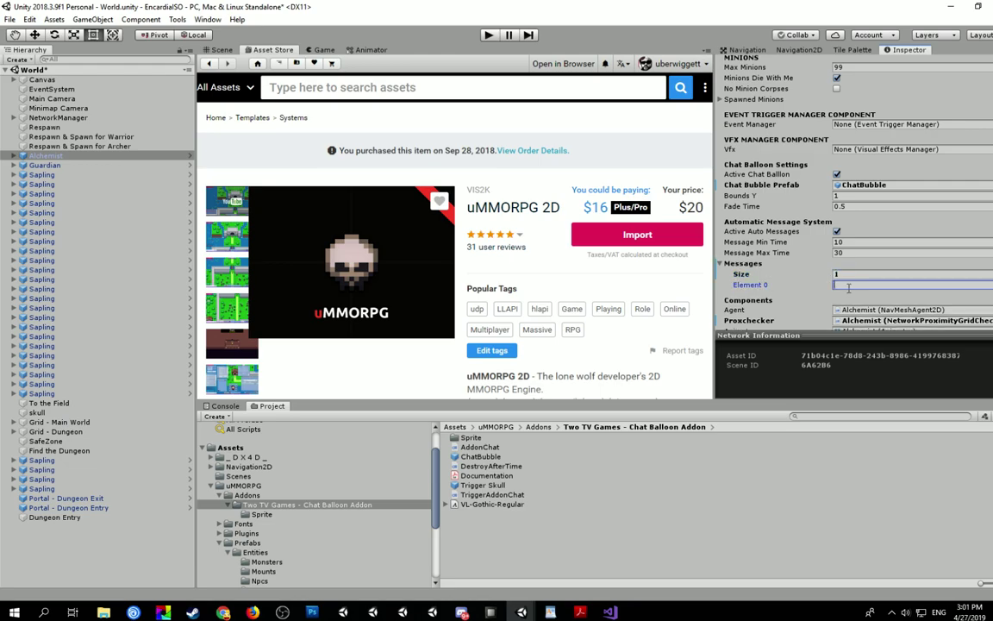
text(Hello I am an Alchemist)
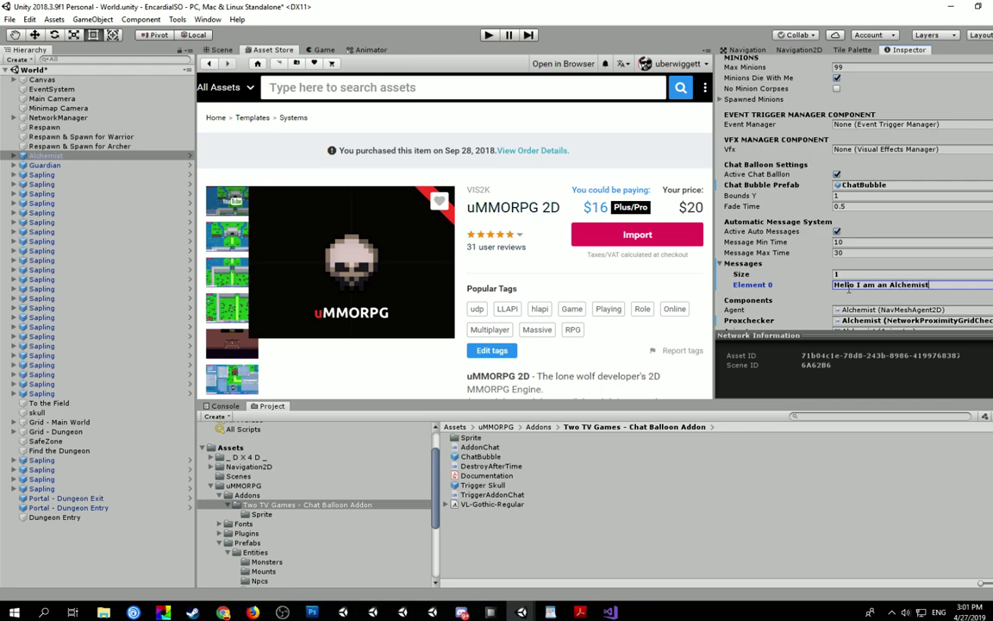
click(866, 274)
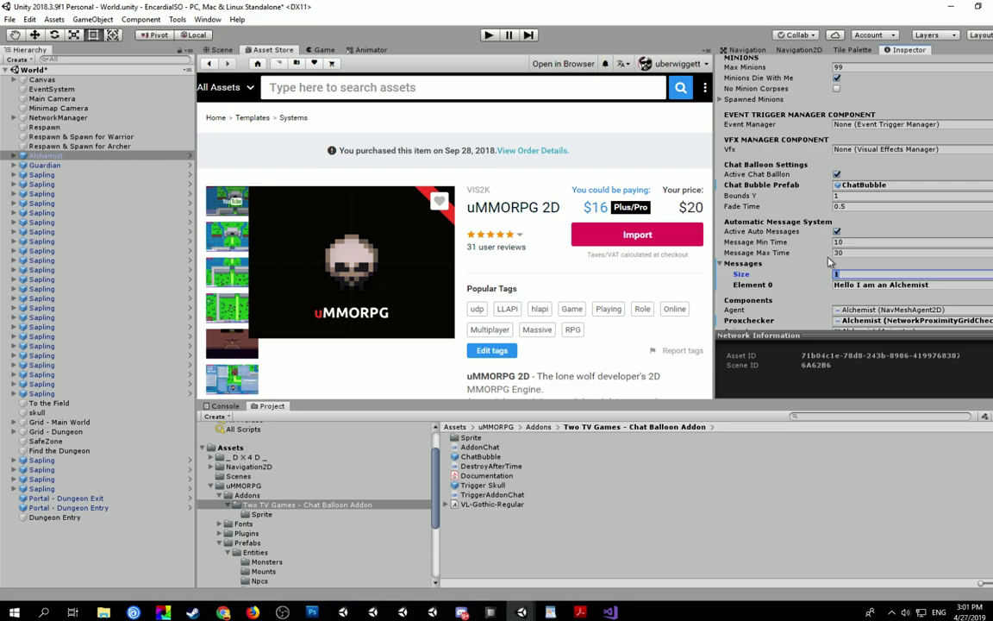
scroll(761, 268, down, 3)
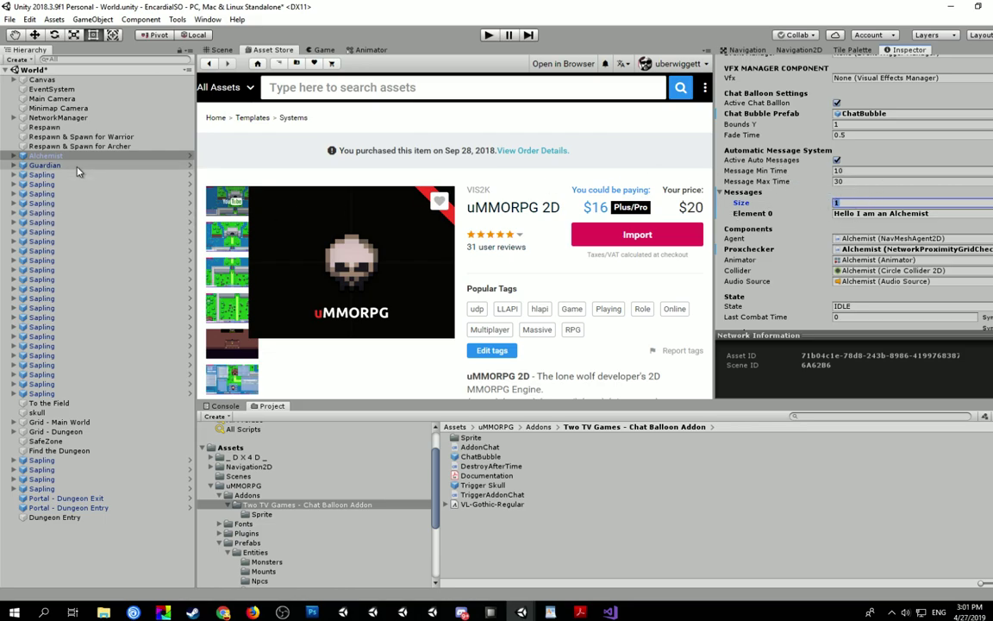
click(45, 165)
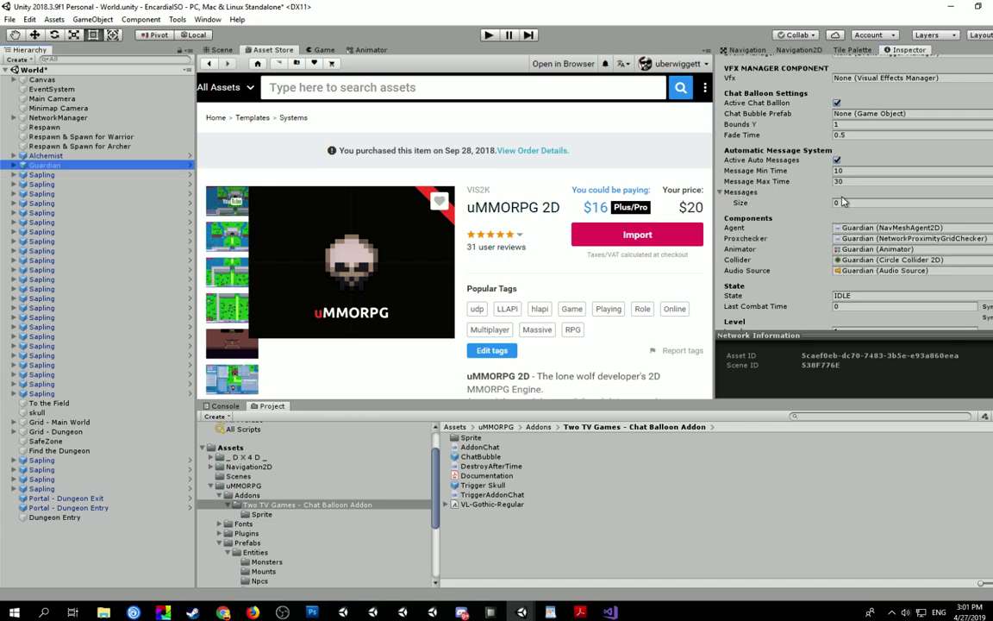
- Set the Guardian's Chat Bubble Prefab to ChatBubble and apply all Alchemist overrides to its prefab
drag(479, 463, 793, 113)
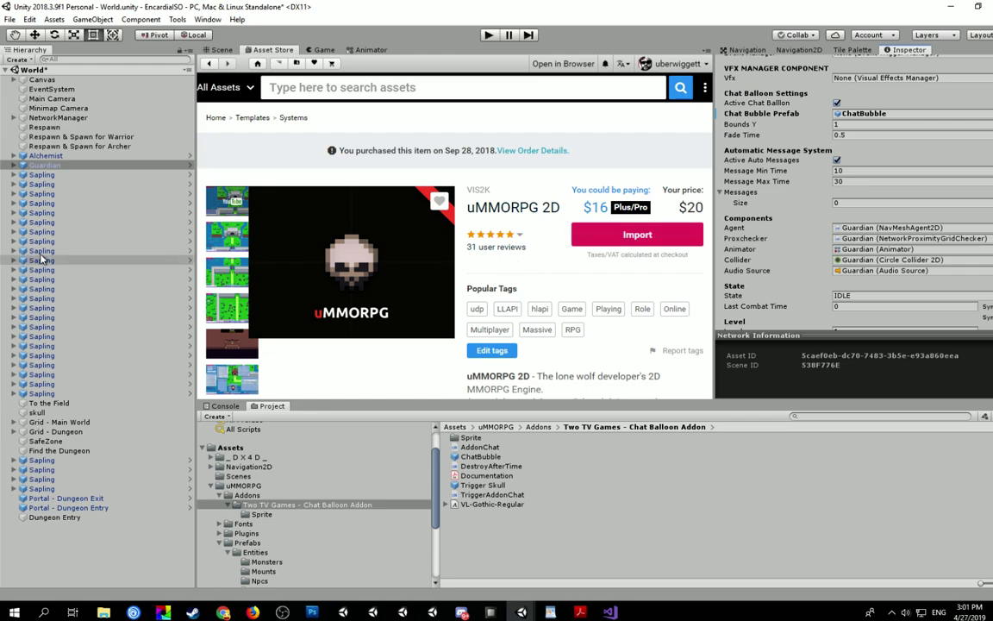
click(45, 156)
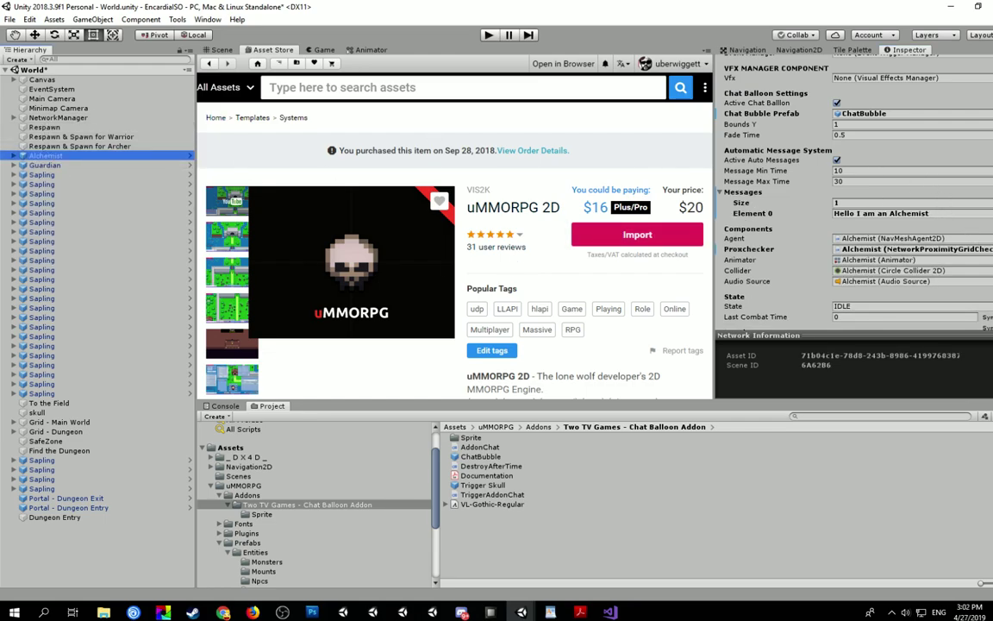
scroll(853, 189, up, 10)
click(934, 86)
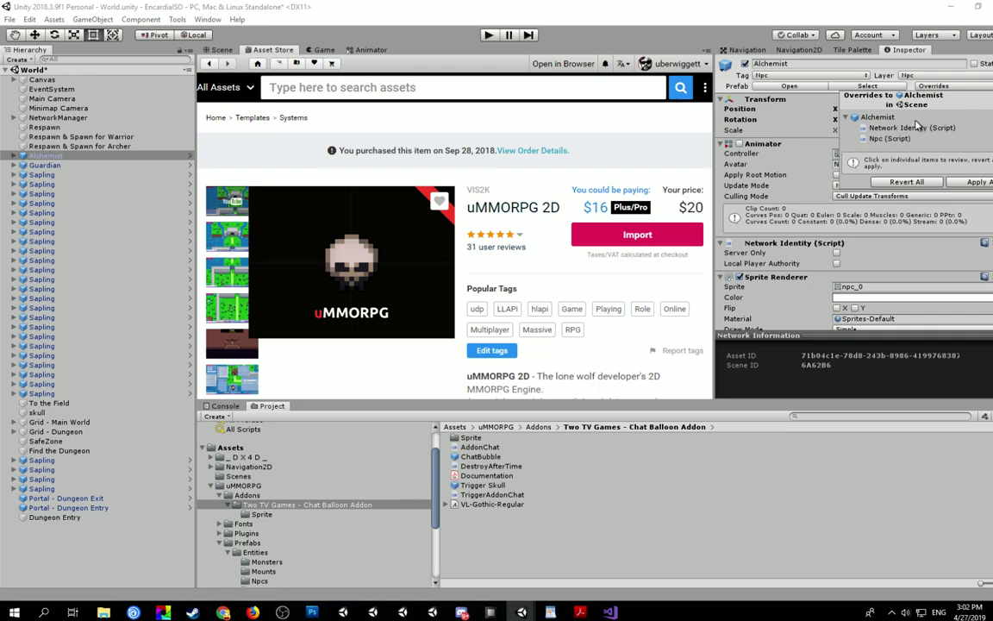
click(972, 182)
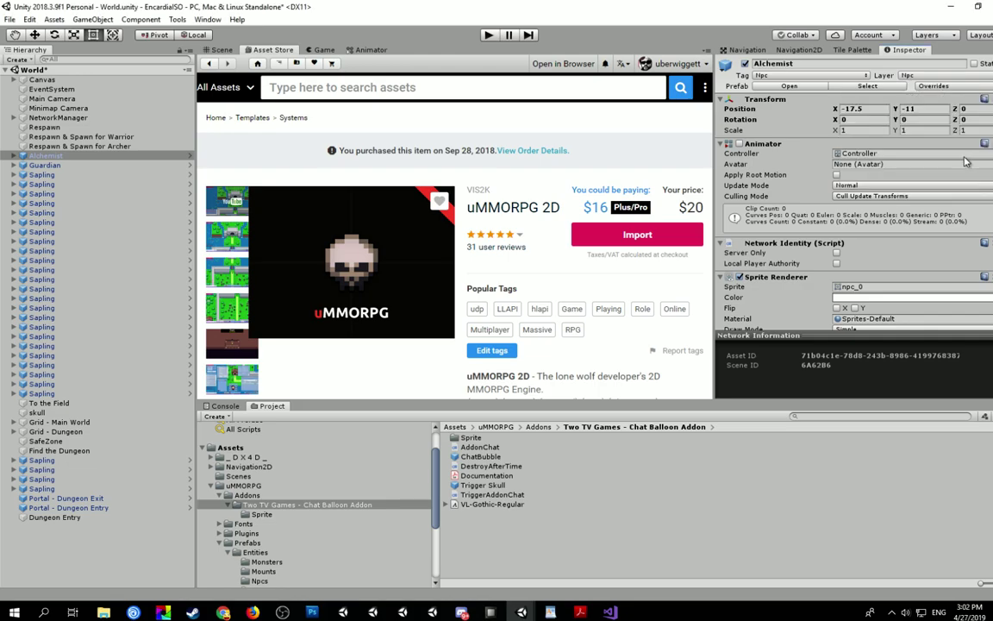
- Apply all of the Guardian's overrides to its prefab
click(45, 164)
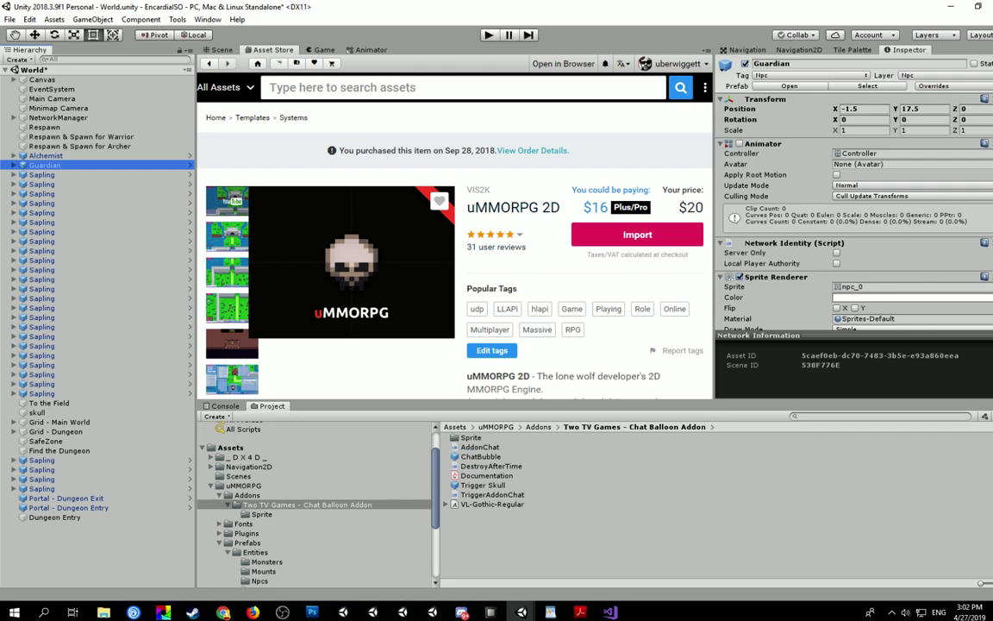
click(973, 87)
click(975, 182)
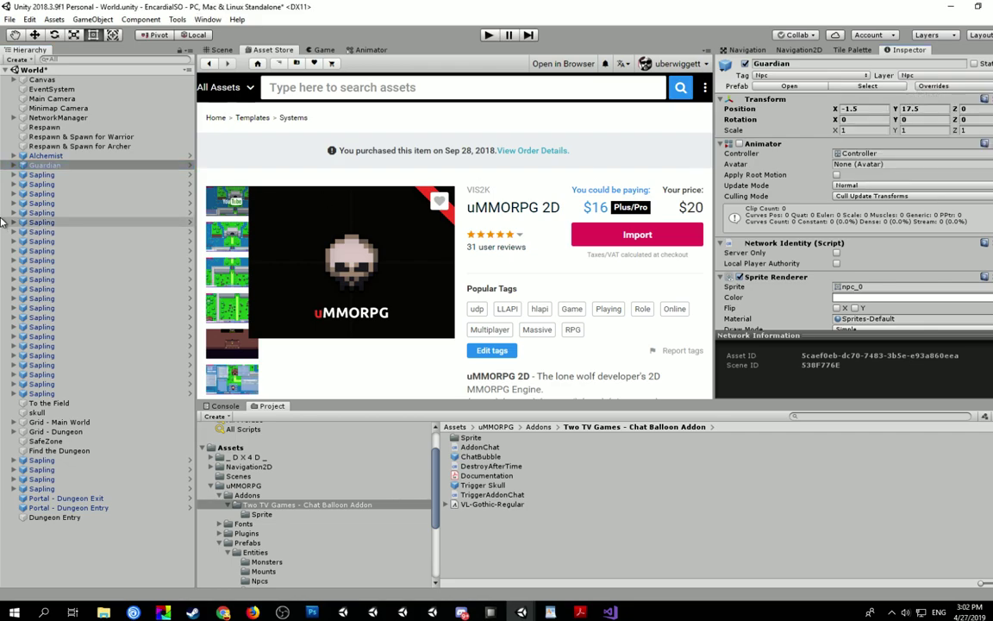
click(35, 175)
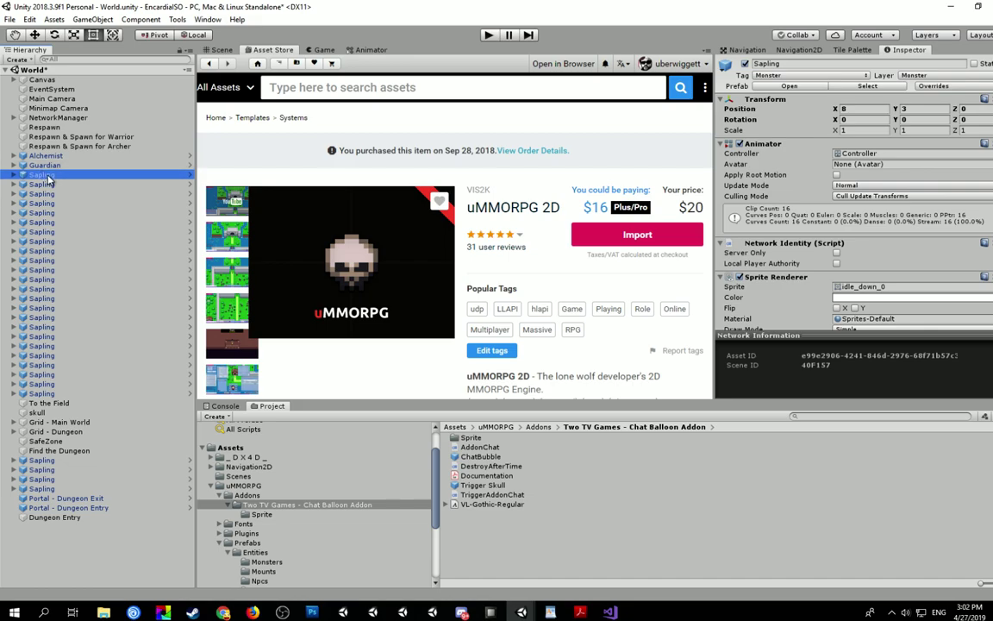
- Open the Sapling monster prefab in Prefab Mode and scroll to its Chat Balloon Settings
click(869, 86)
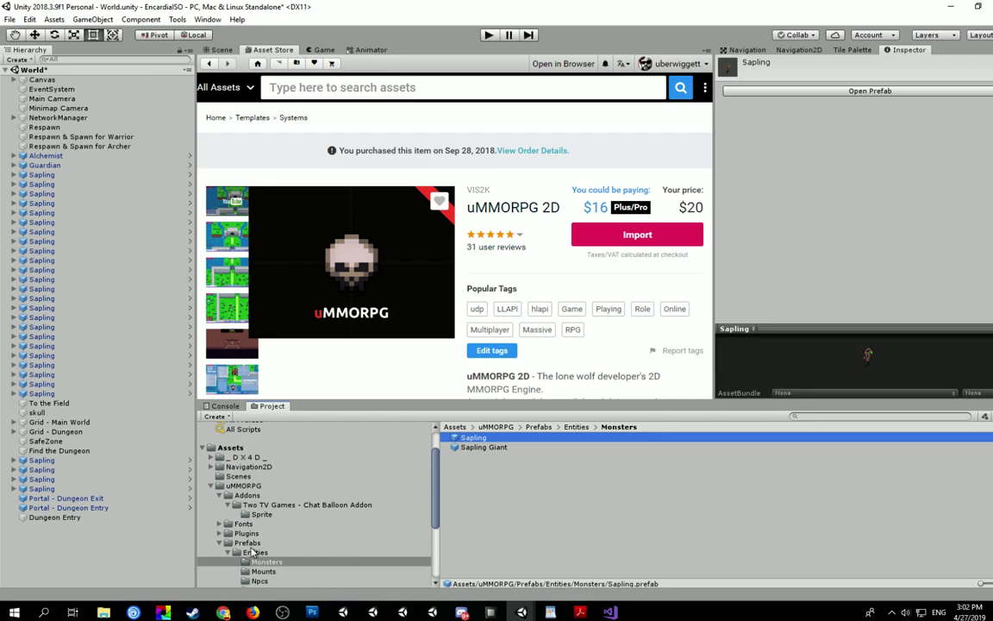
double_click(471, 440)
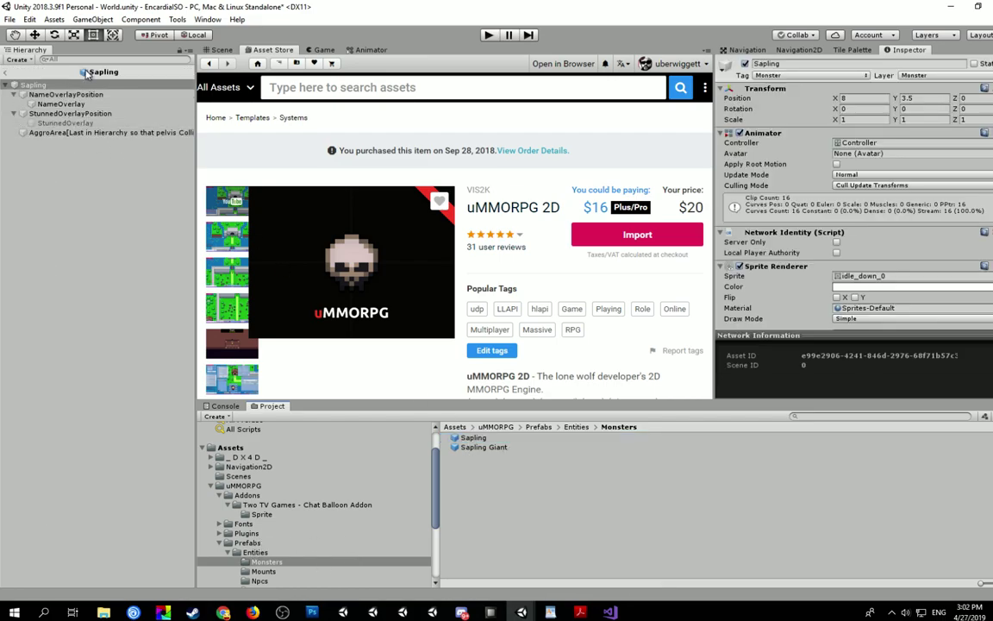
click(218, 50)
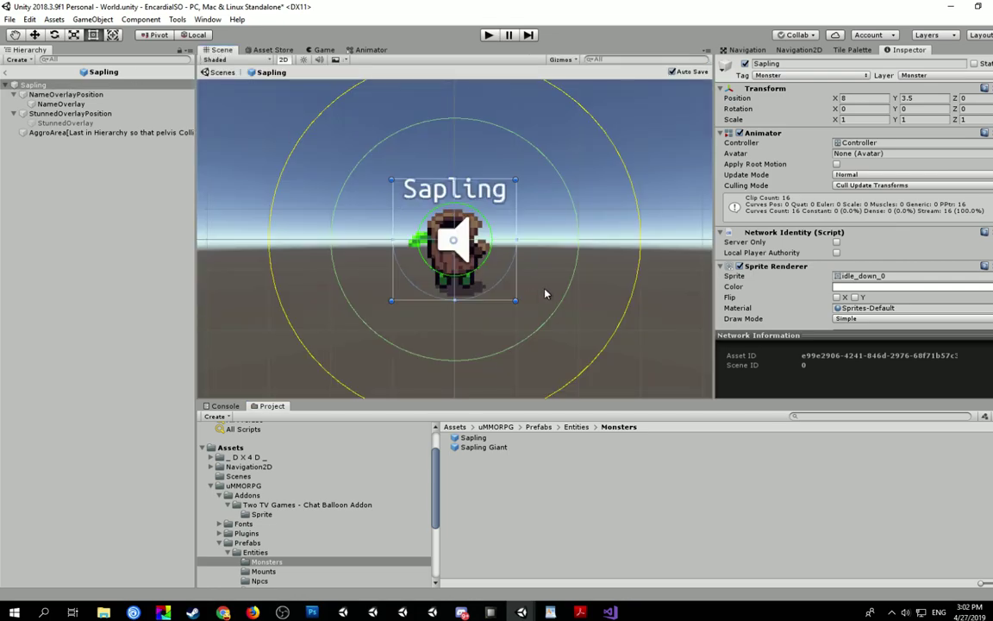
scroll(431, 248, down, 3)
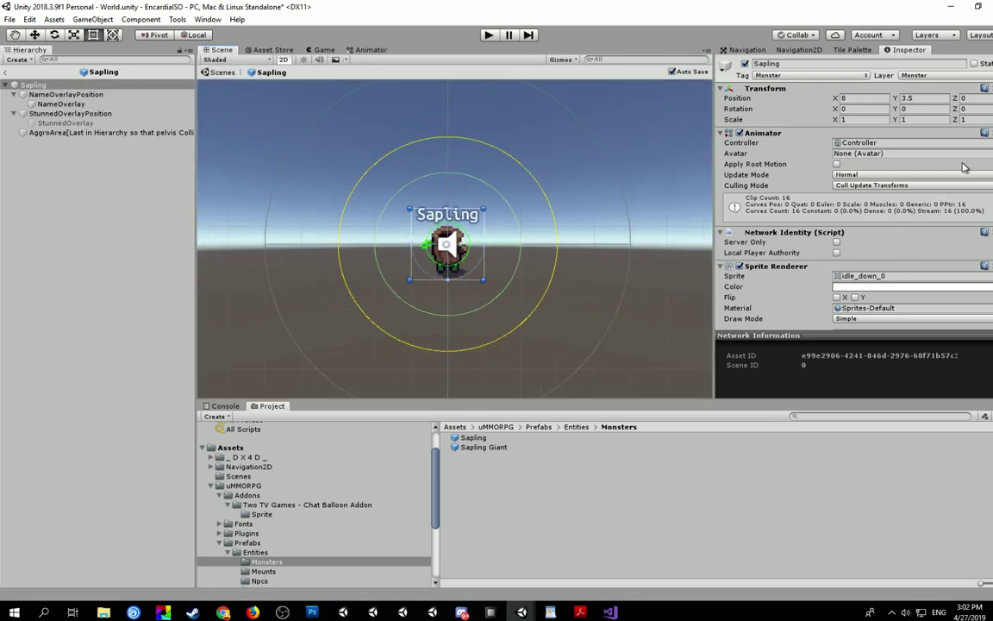
scroll(854, 207, down, 15)
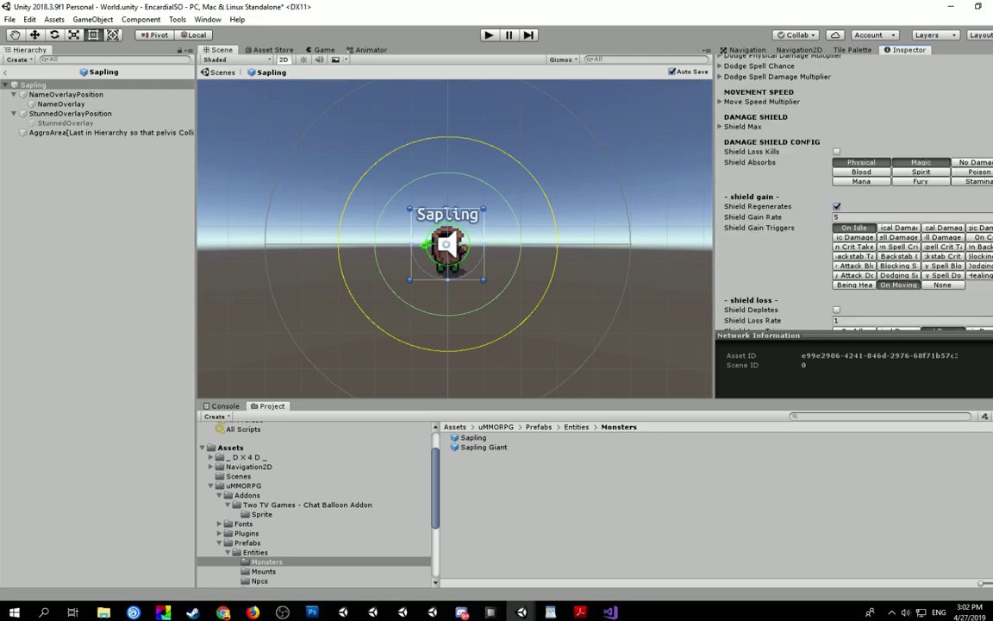
scroll(853, 207, down, 15)
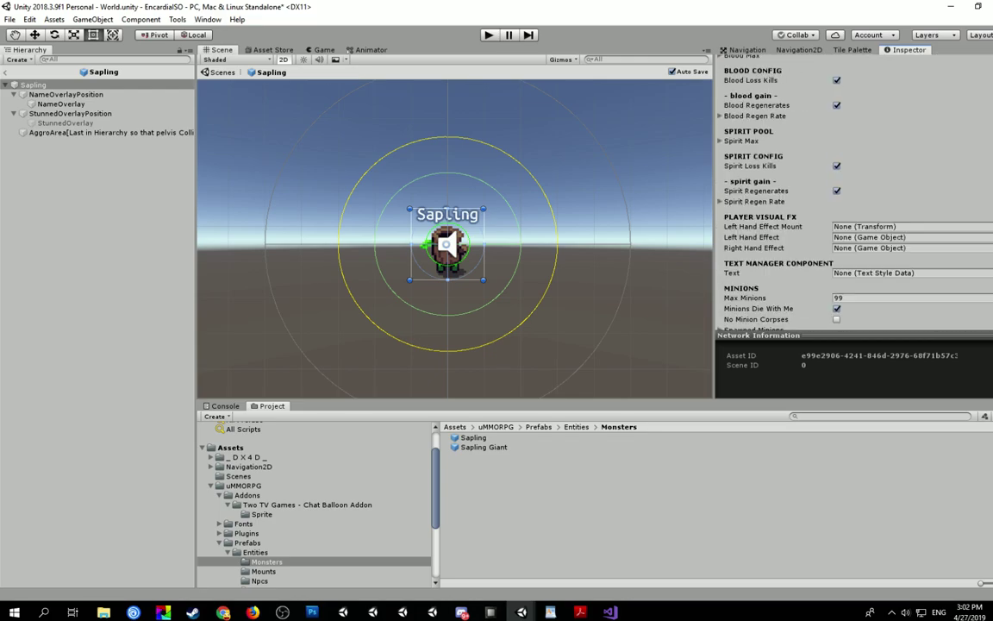
scroll(853, 207, down, 5)
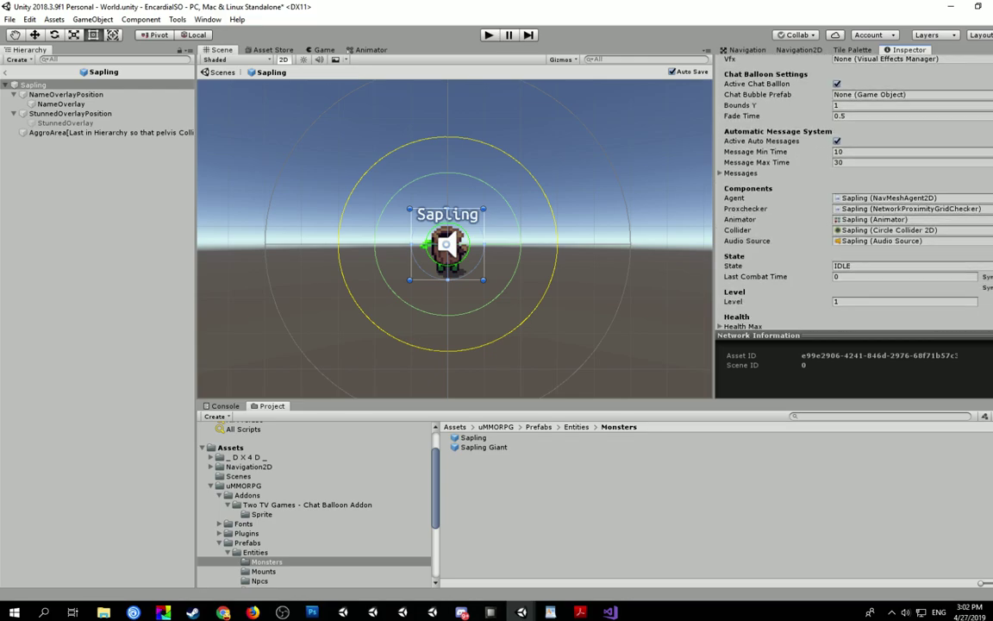
scroll(854, 207, down, 15)
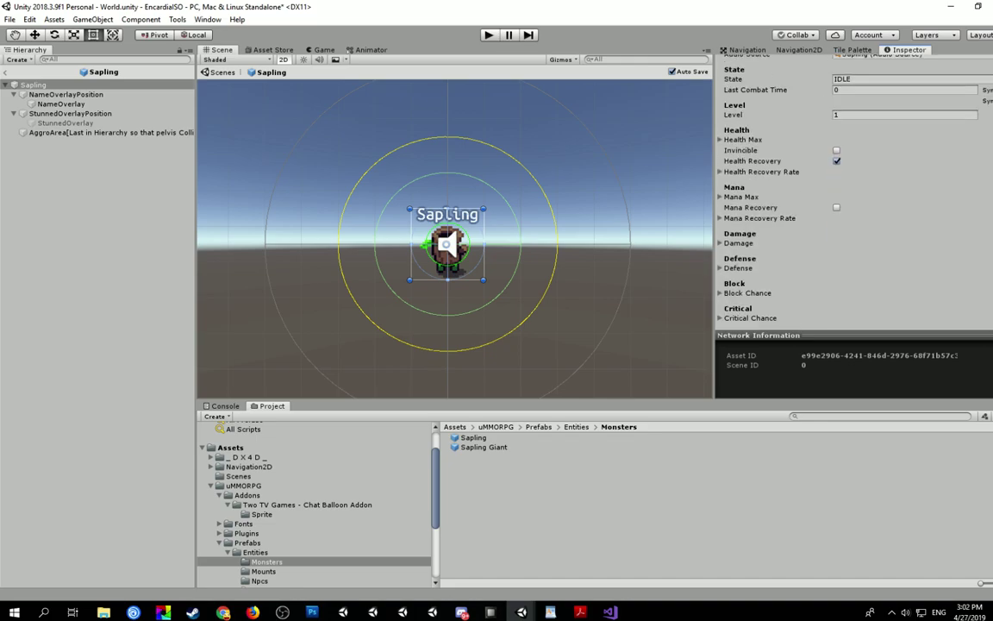
scroll(854, 207, down, 6)
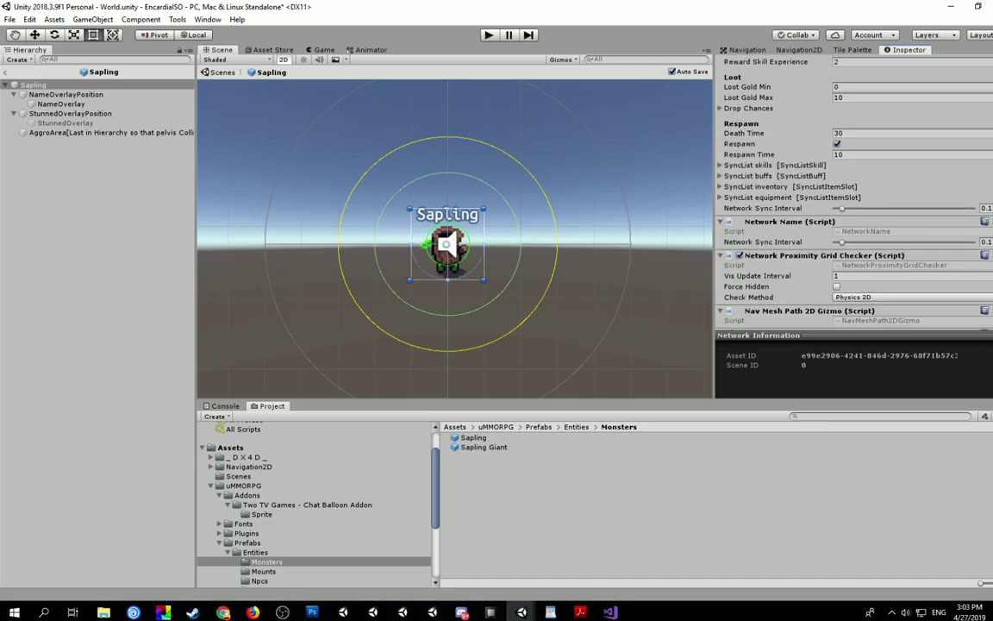
scroll(853, 207, up, 12)
scroll(854, 207, up, 10)
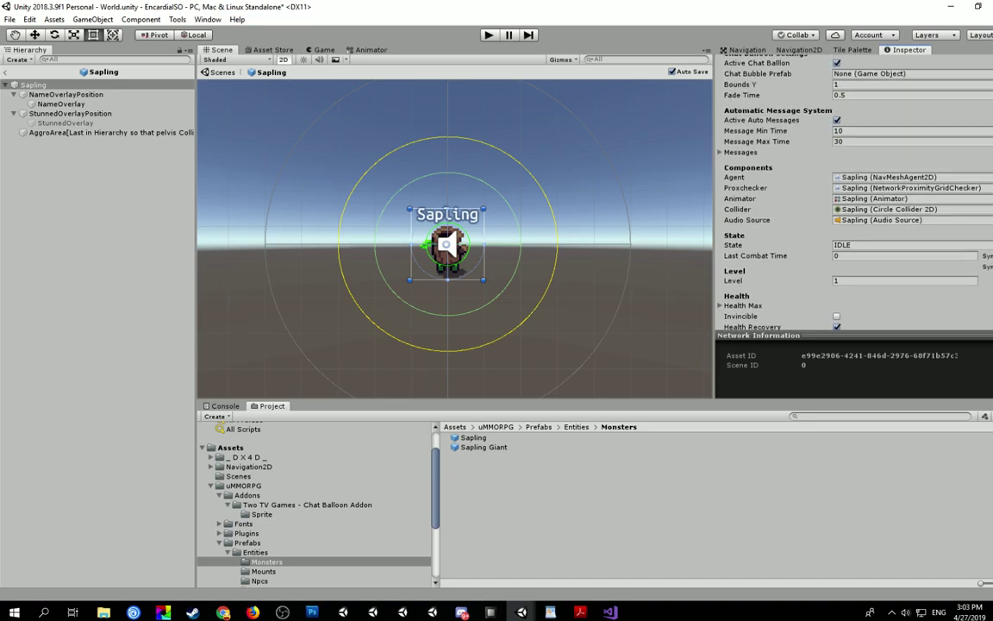
scroll(854, 207, up, 8)
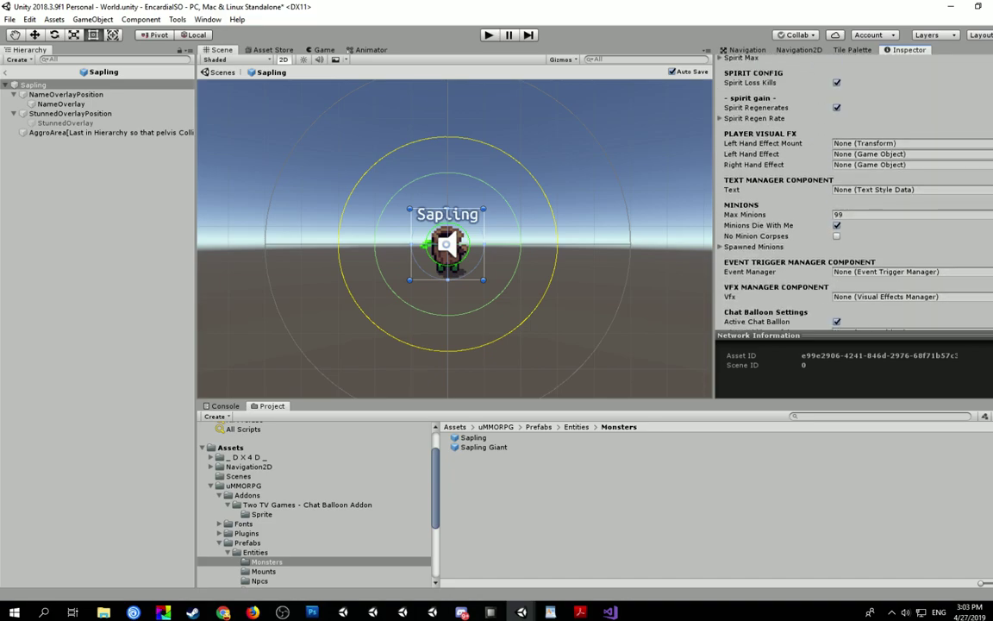
scroll(853, 207, down, 4)
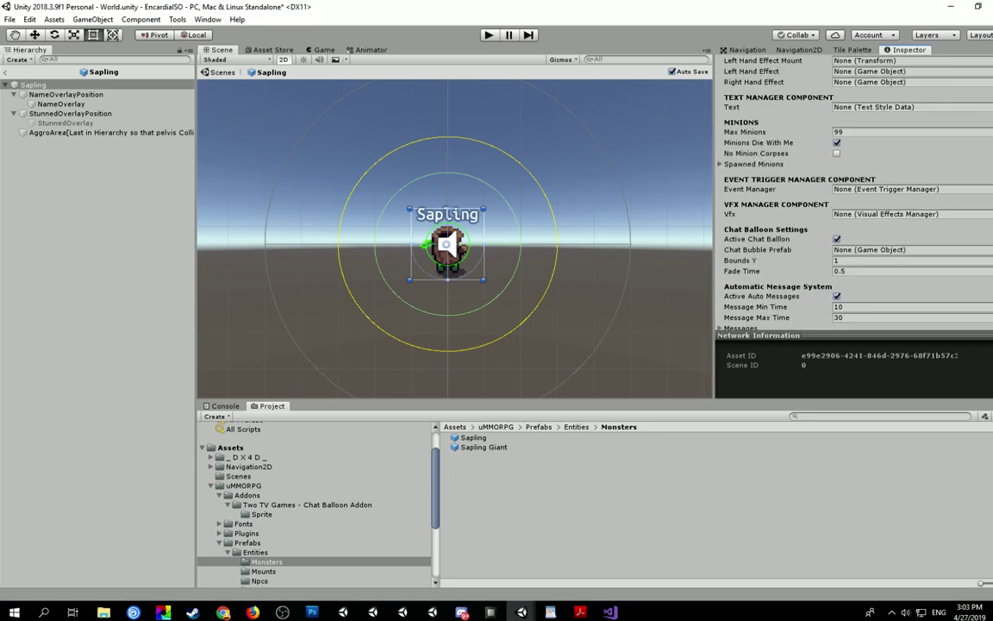
scroll(762, 229, down, 2)
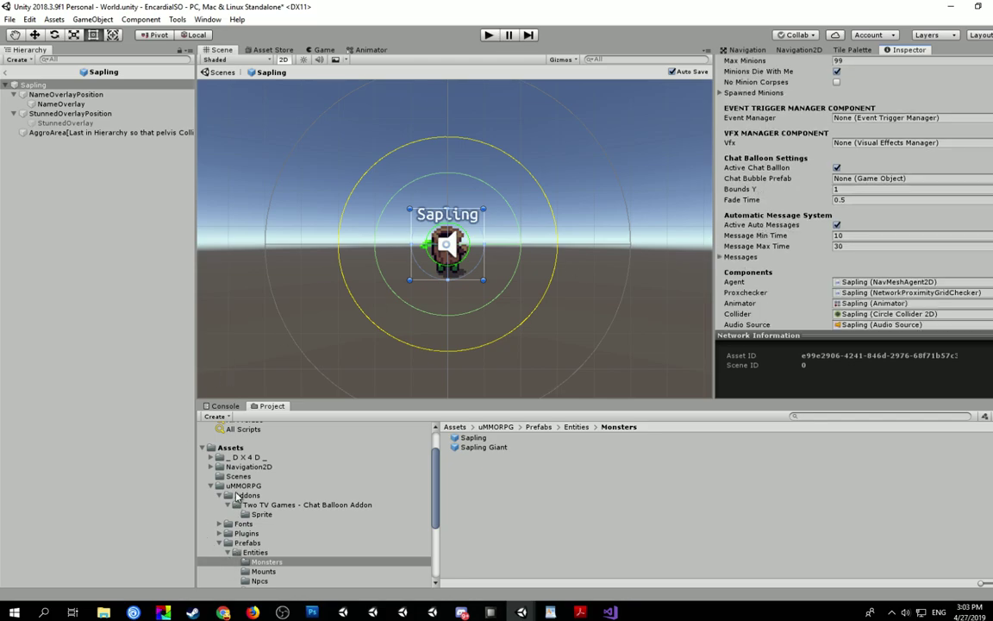
- Assign the ChatBubble asset from the Chat Balloon Addon folder as the Sapling's Chat Bubble Prefab
click(259, 504)
click(533, 455)
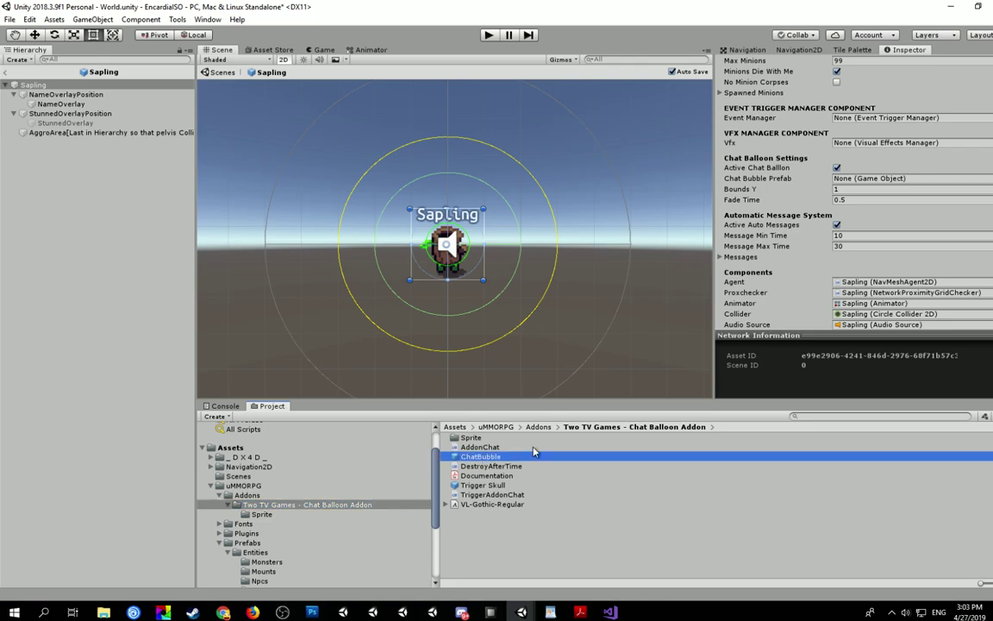
drag(533, 451, 798, 177)
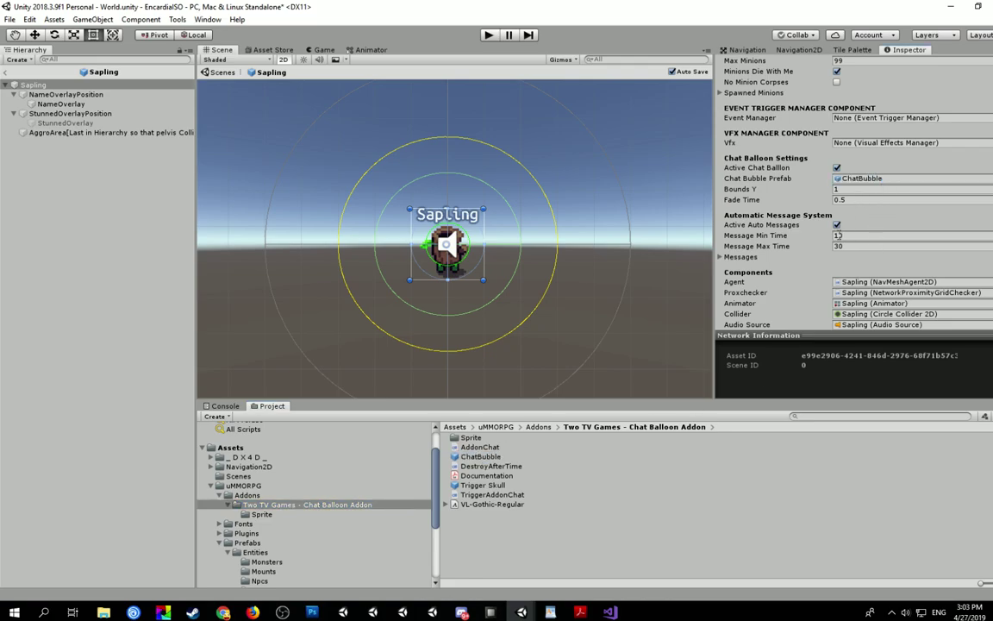
- Give the Sapling's Messages list size 2: 'Rawrrr!' and 'Good day.. oh wait I mean RAWRRR!'
click(721, 256)
click(862, 268)
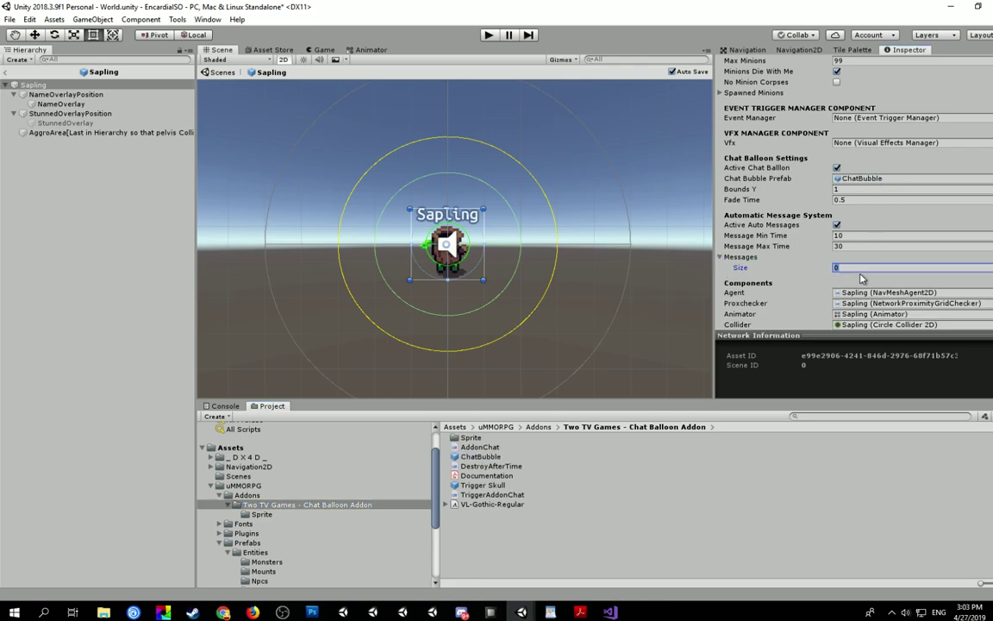
key(Return)
click(865, 279)
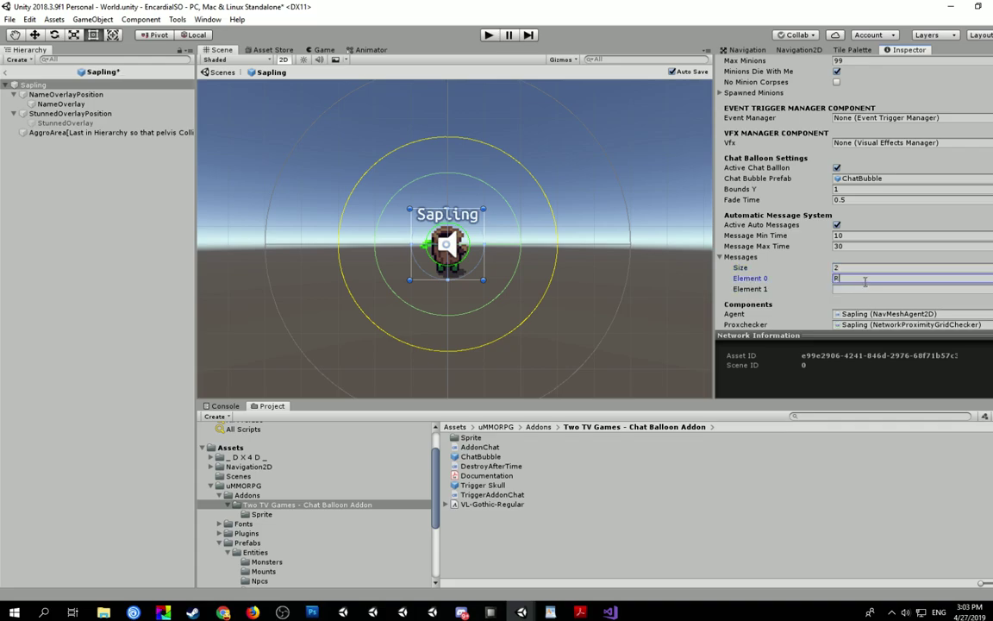
key(Tab)
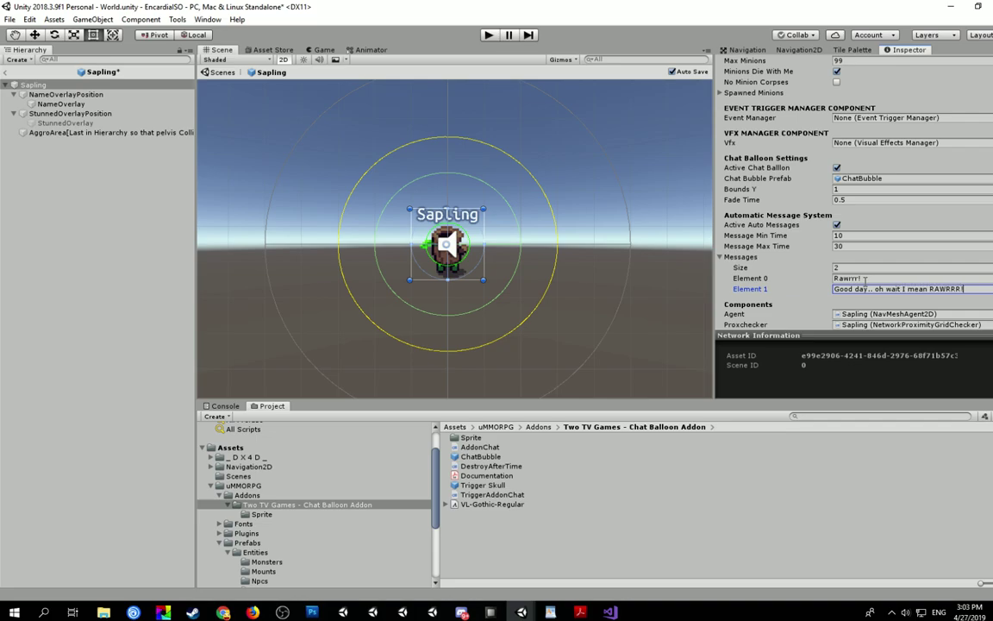
click(893, 279)
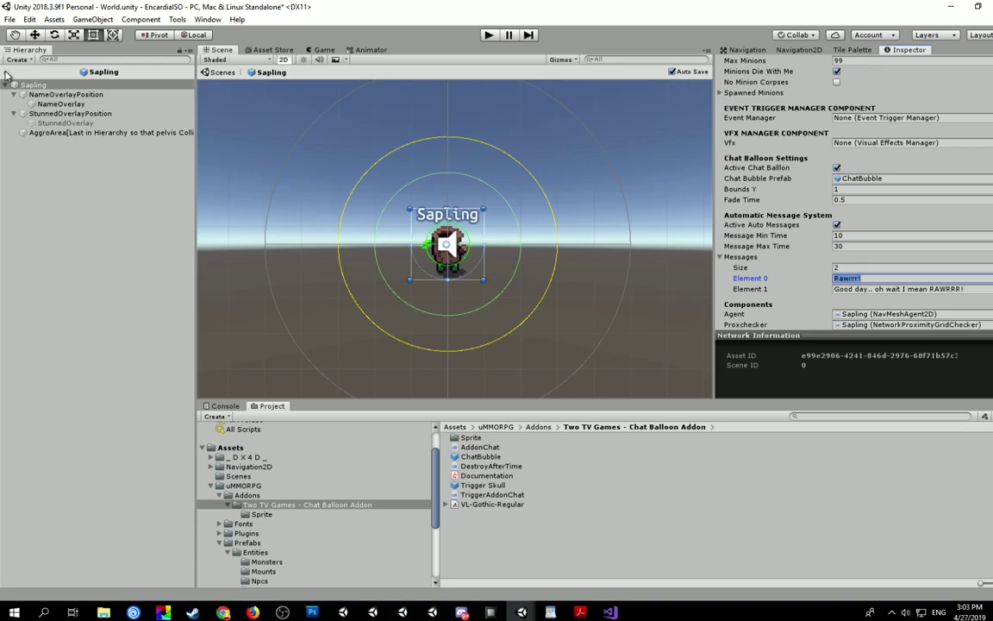
- Back in the World scene, check a placed Sapling's Chat Balloon Settings, then collapse Messages
click(8, 74)
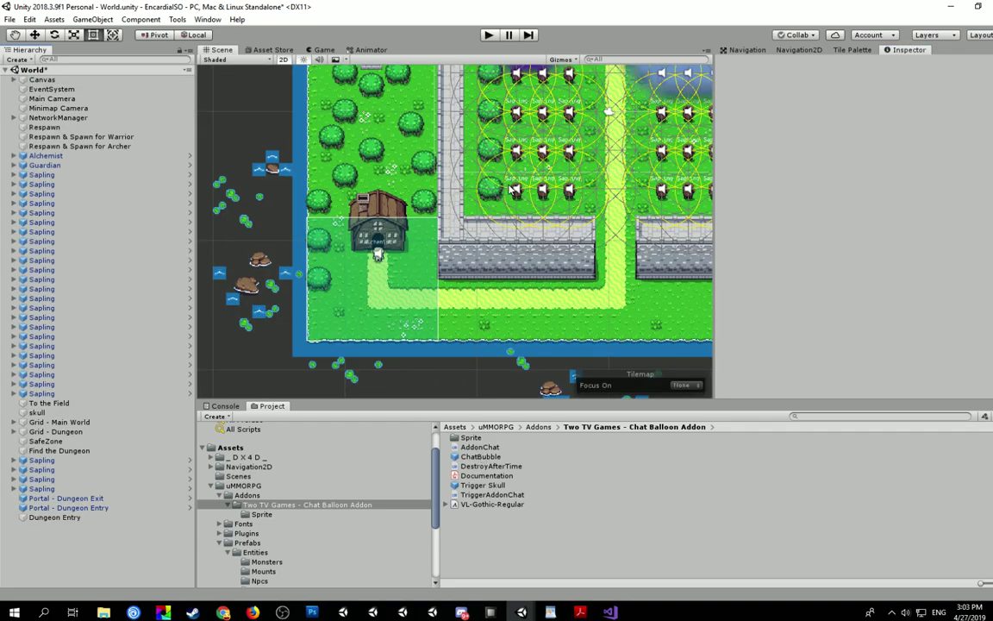
click(43, 174)
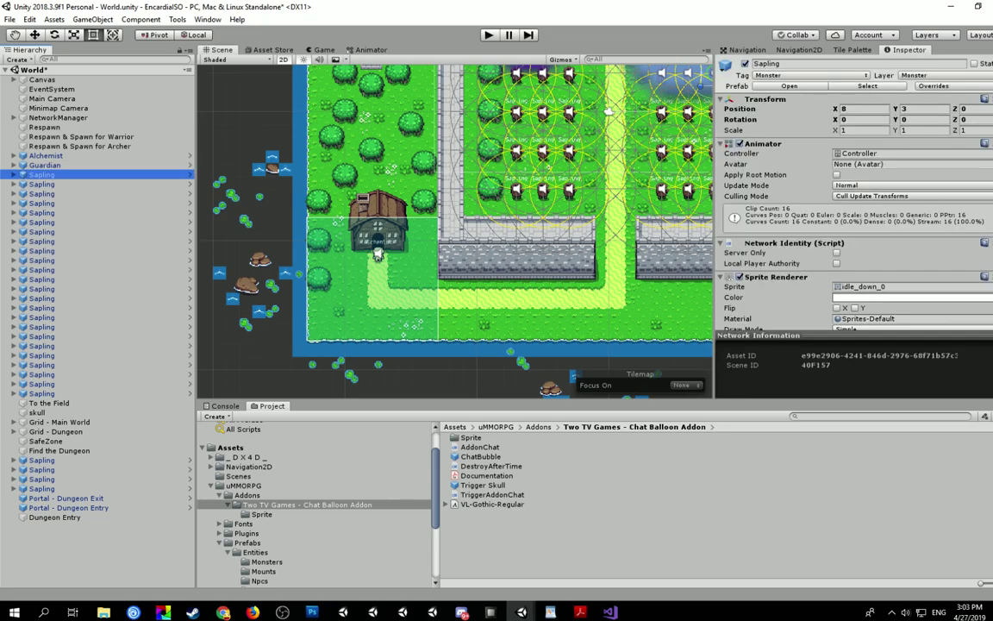
scroll(853, 198, down, 15)
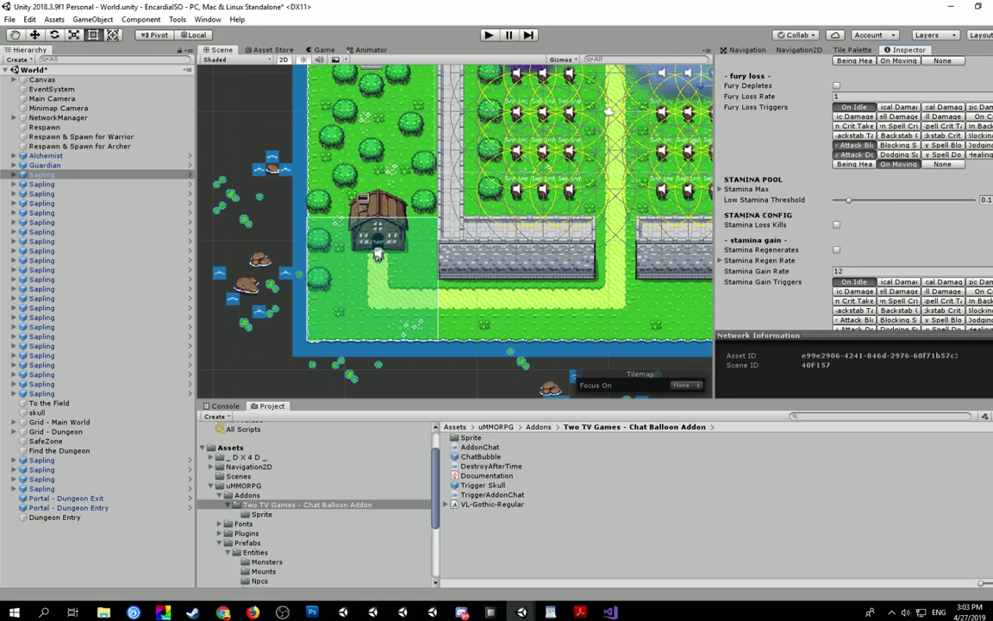
scroll(731, 219, down, 10)
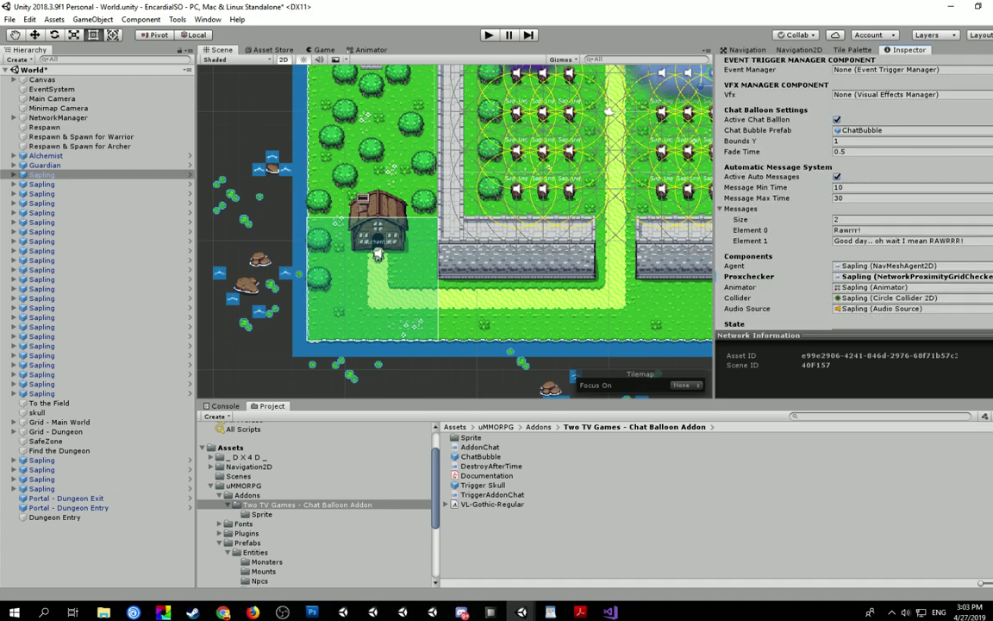
click(722, 209)
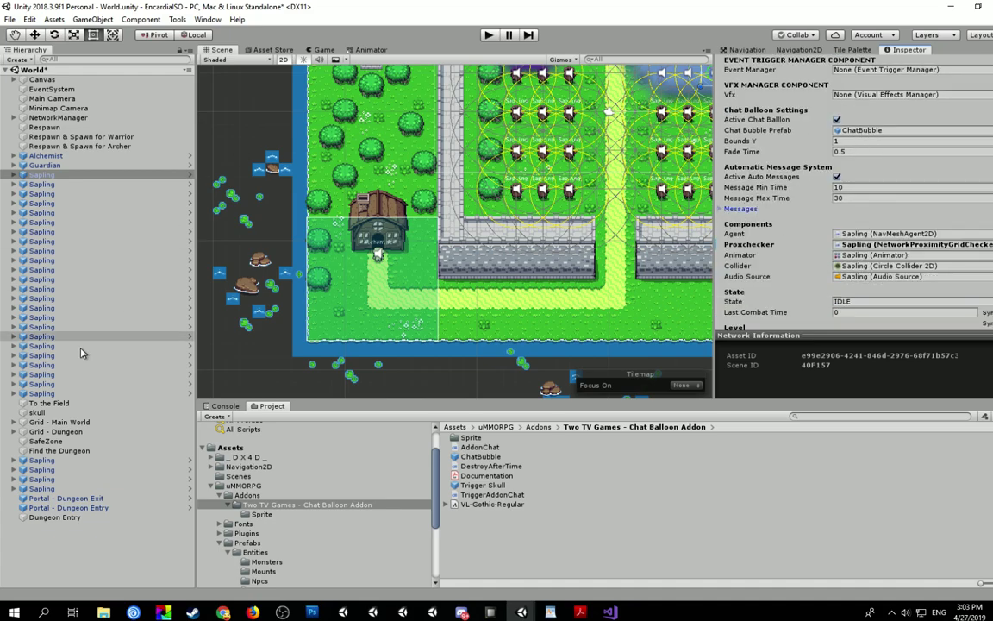
click(813, 417)
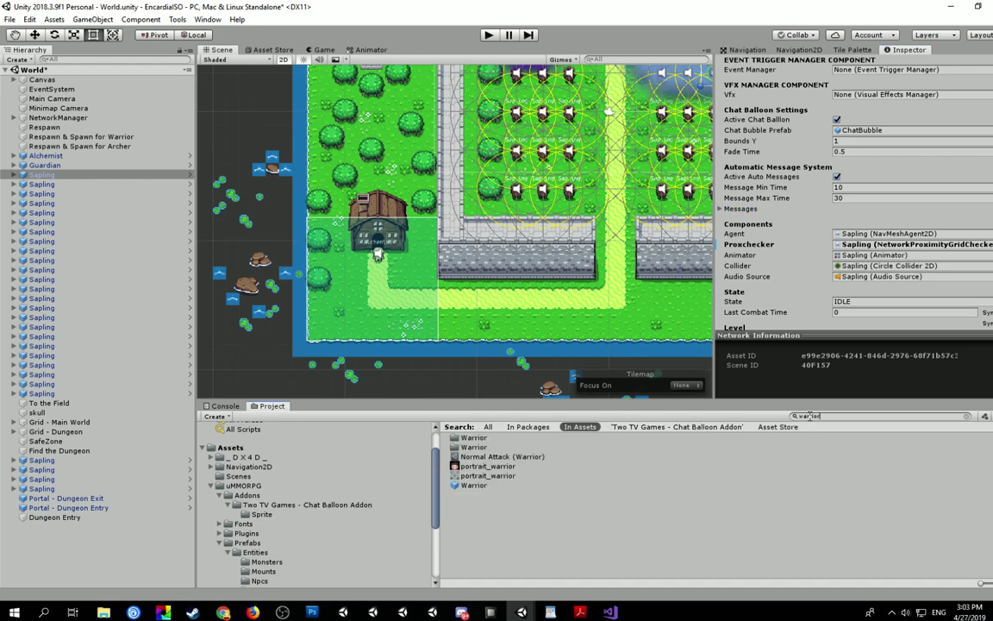
- Open the Warrior player prefab and scroll its Inspector to the chat balloon settings
click(476, 486)
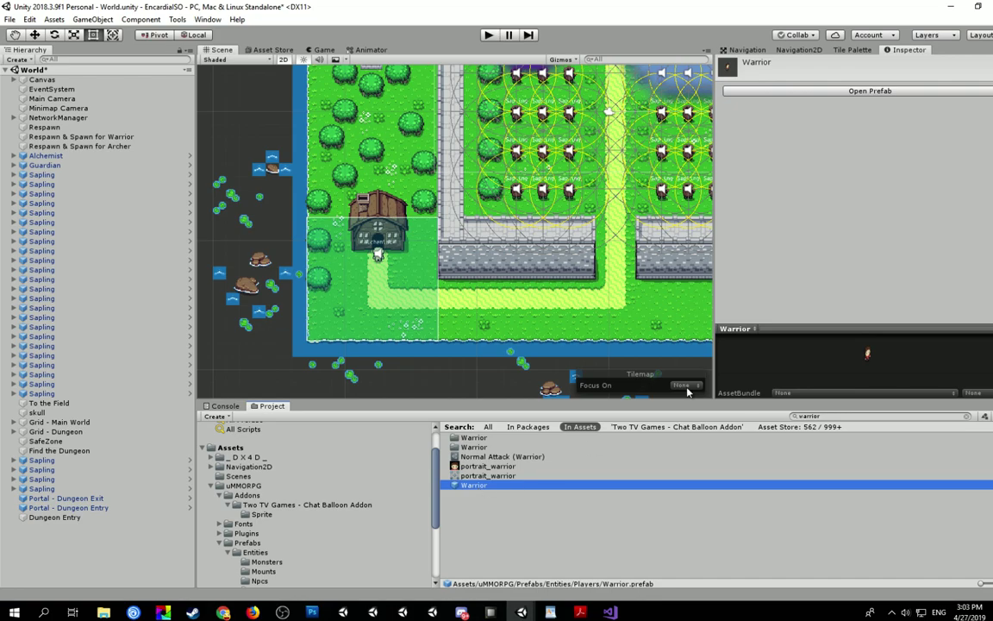
click(845, 91)
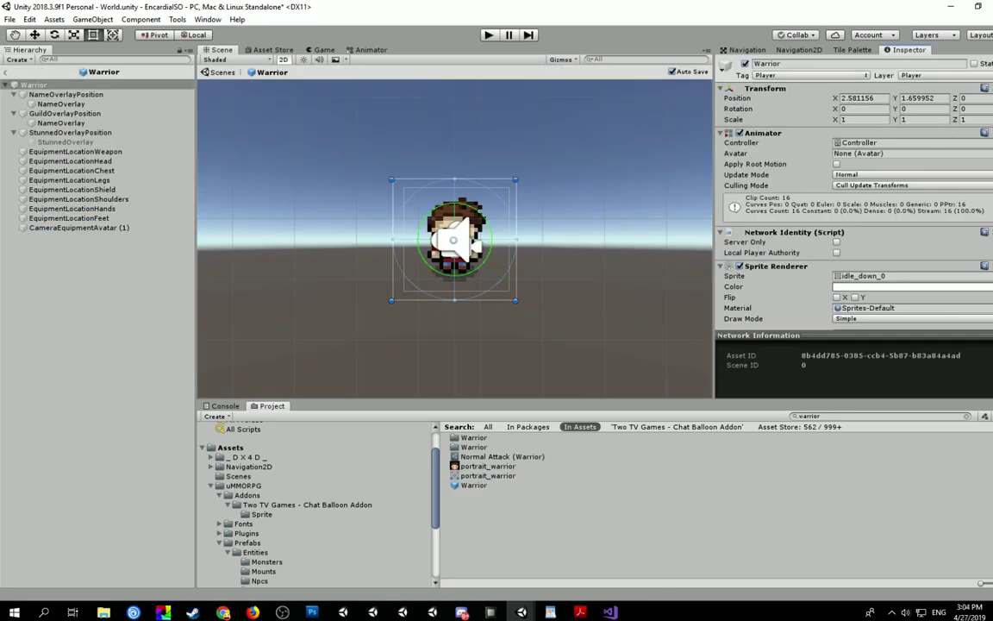
scroll(853, 207, down, 20)
scroll(854, 207, down, 20)
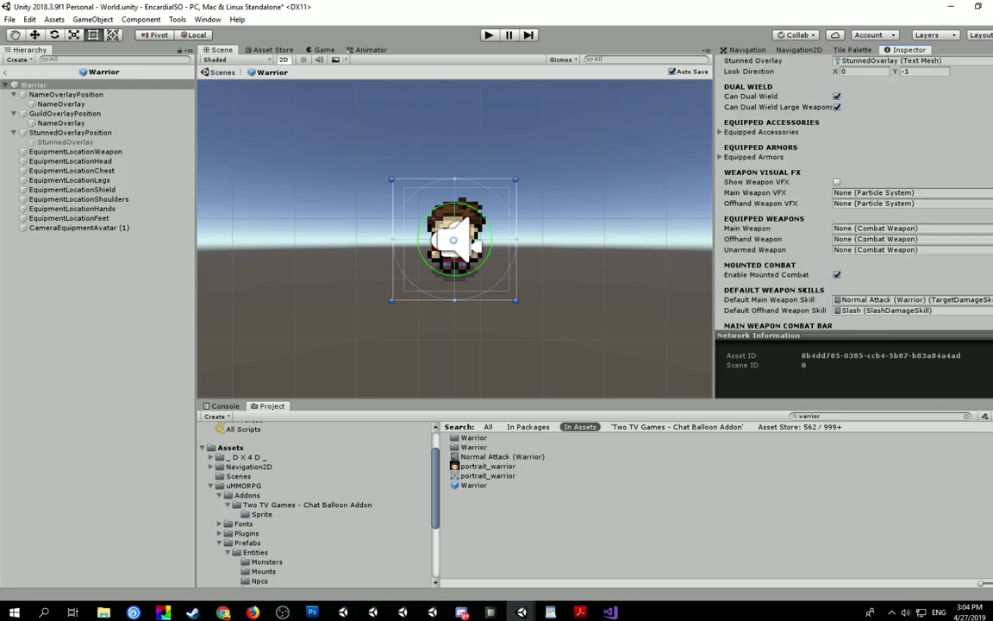
scroll(853, 207, down, 20)
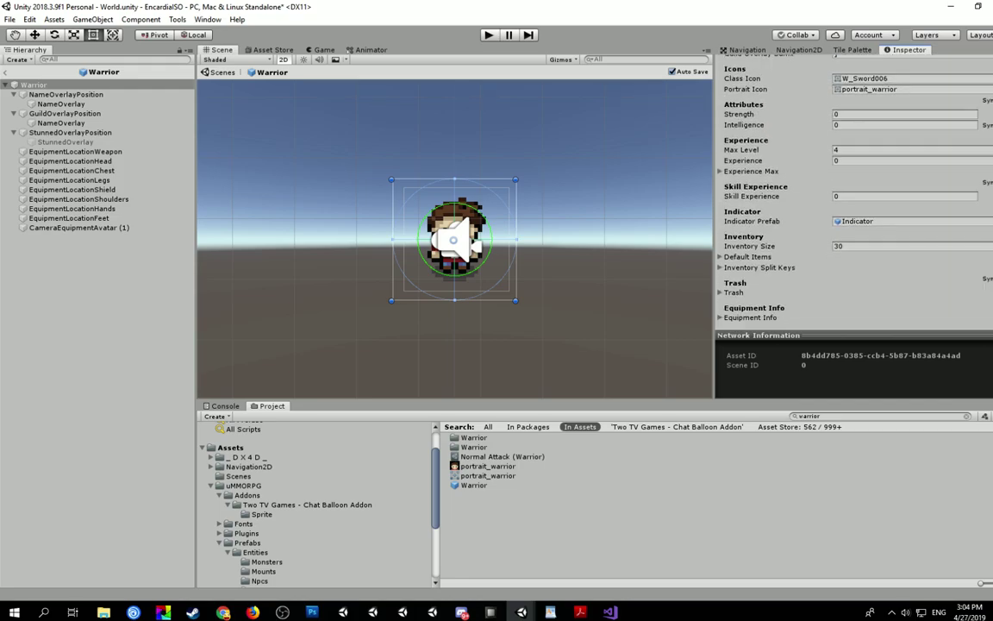
scroll(853, 207, down, 20)
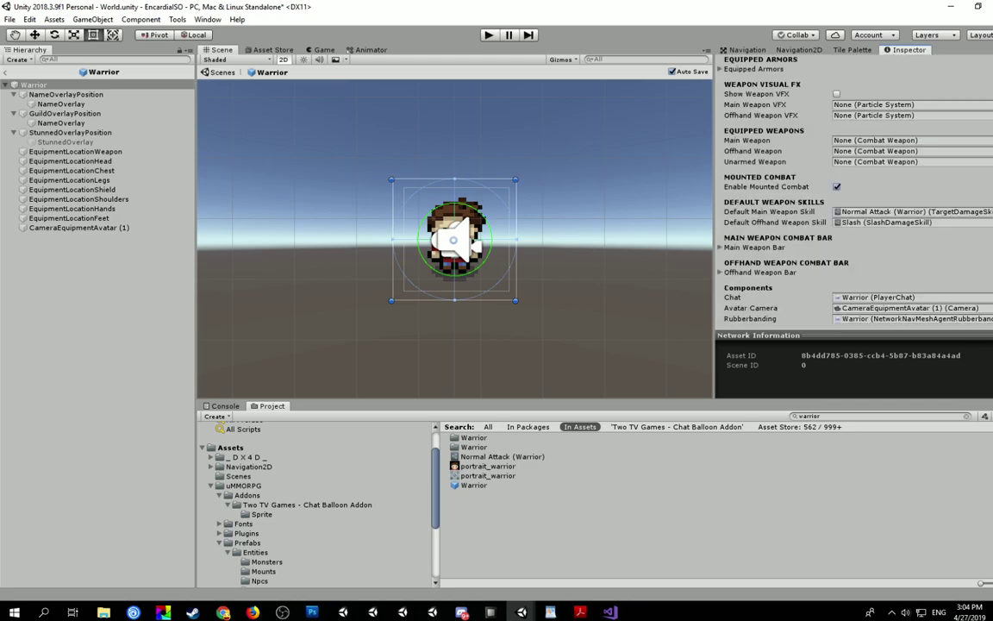
scroll(862, 233, down, 20)
scroll(865, 235, up, 5)
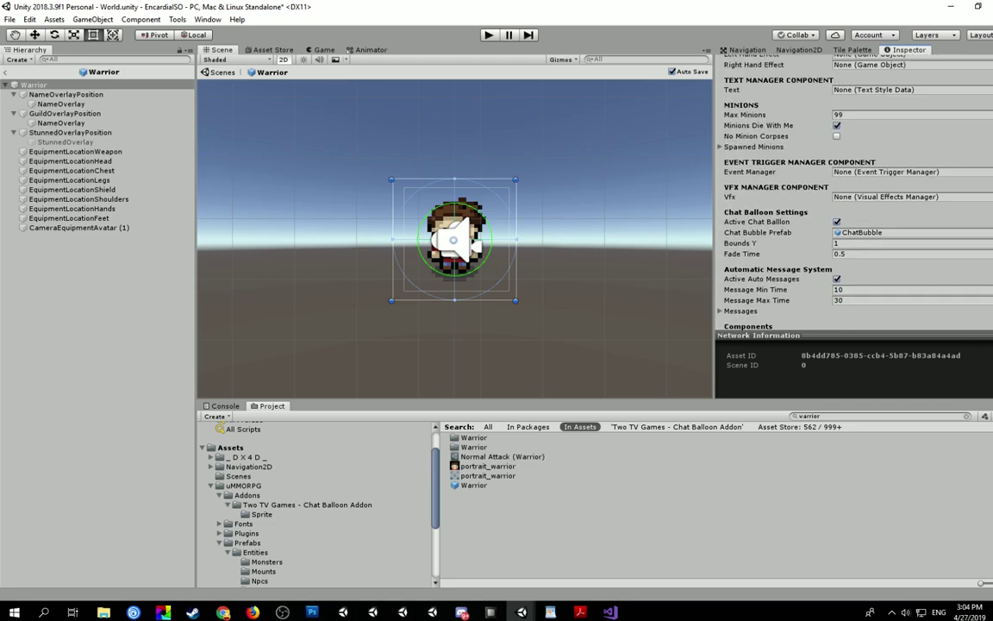
- Confirm the Warrior uses ChatBubble, disable Active Auto Messages, return to World and enter play mode
click(862, 233)
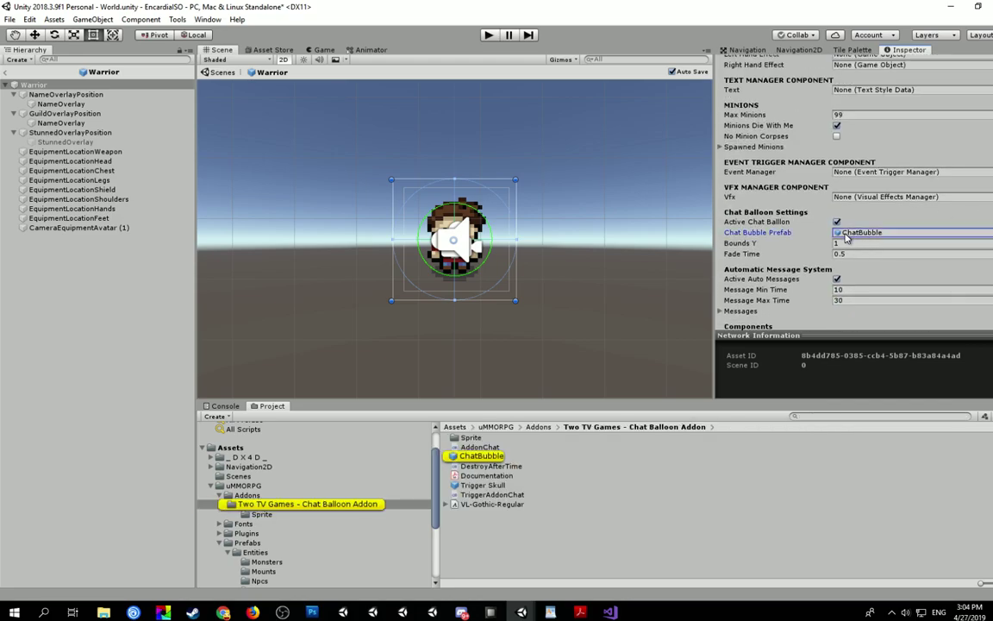
click(722, 312)
scroll(724, 259, down, 3)
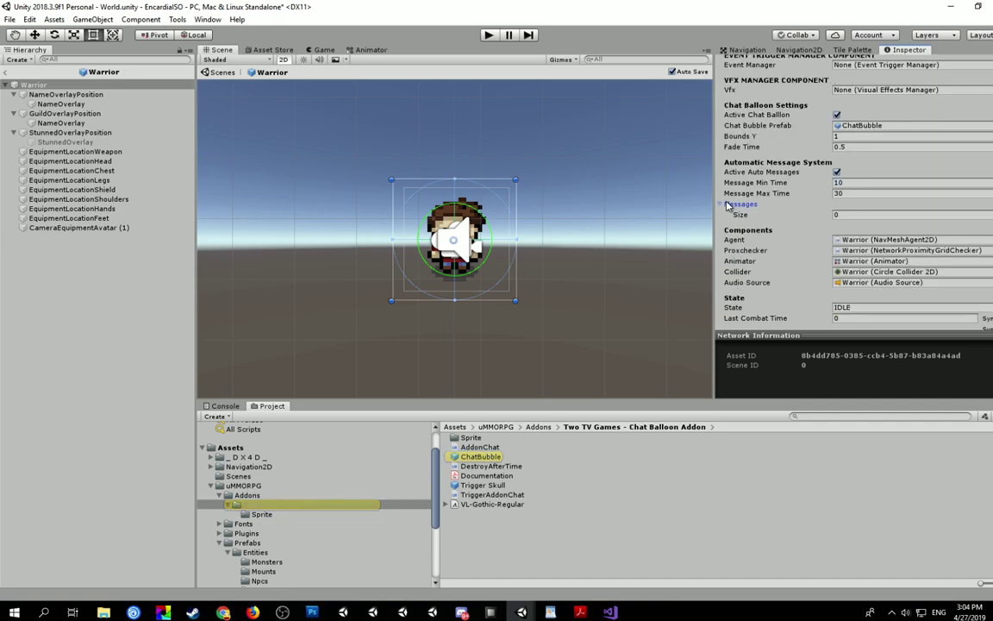
click(721, 204)
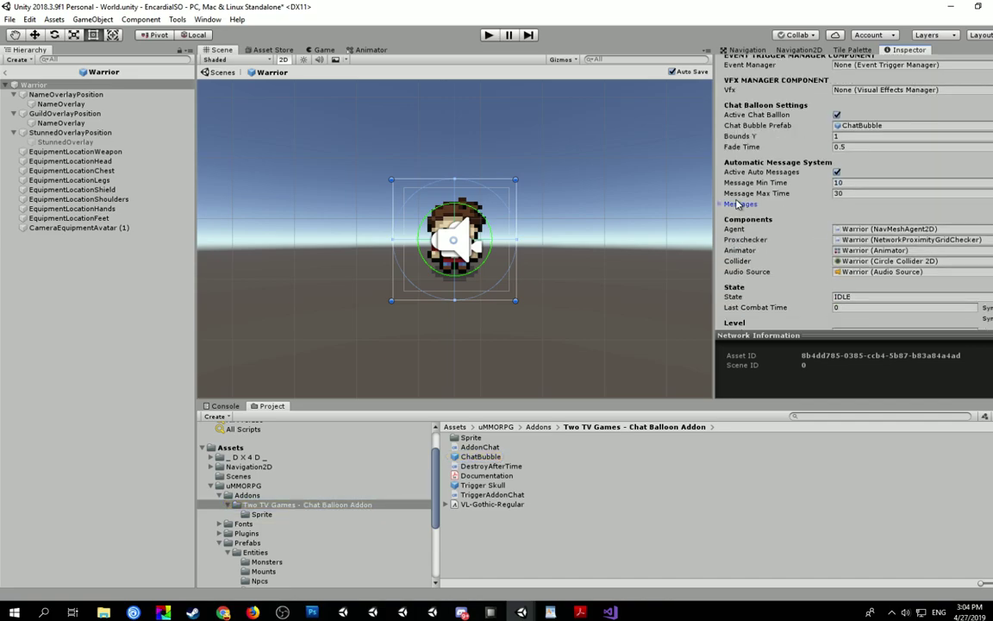
click(837, 173)
scroll(891, 184, up, 1)
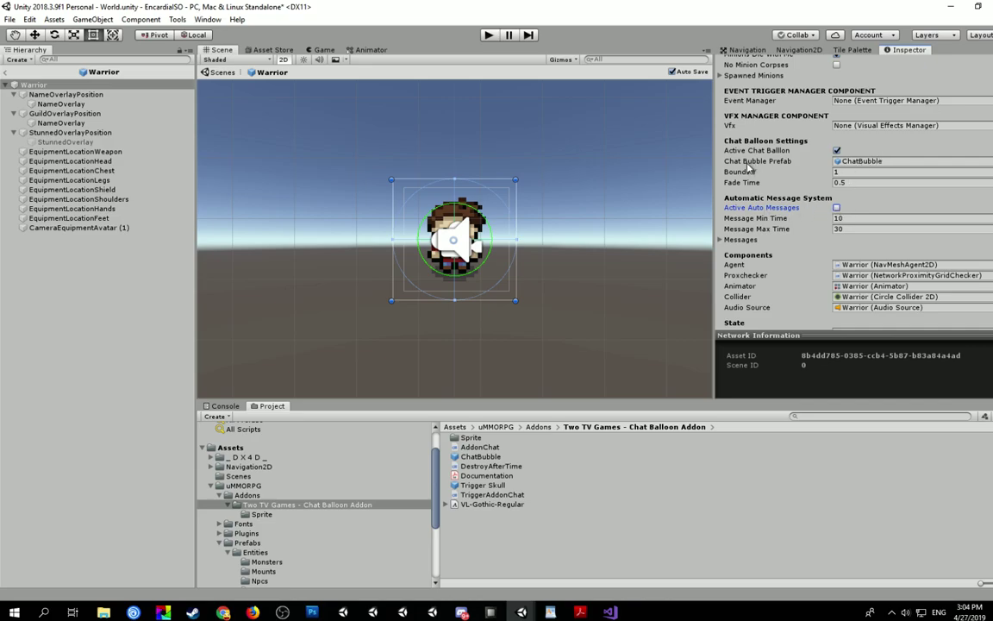
click(6, 72)
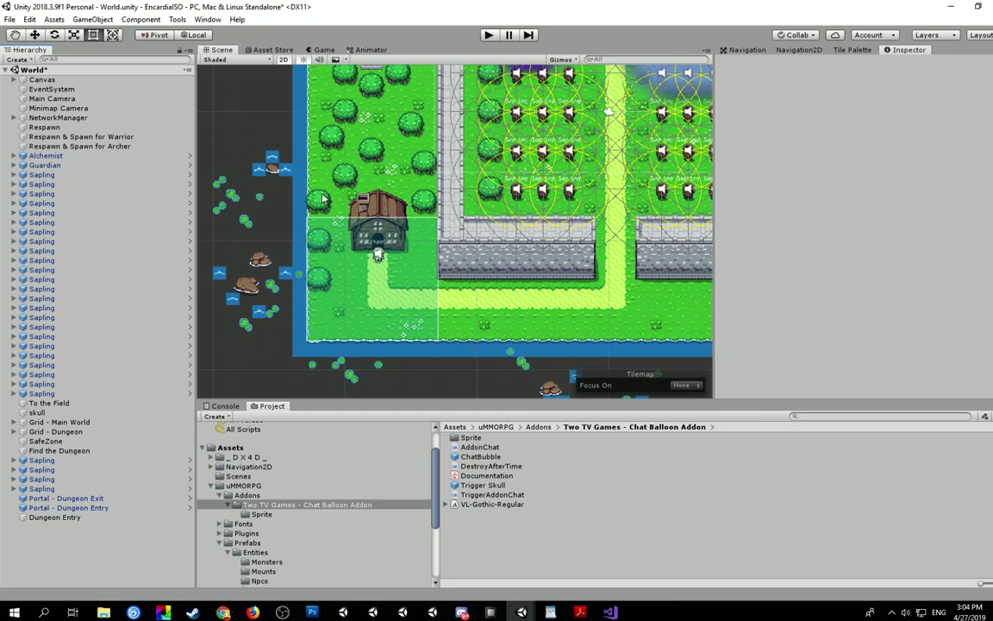
click(488, 34)
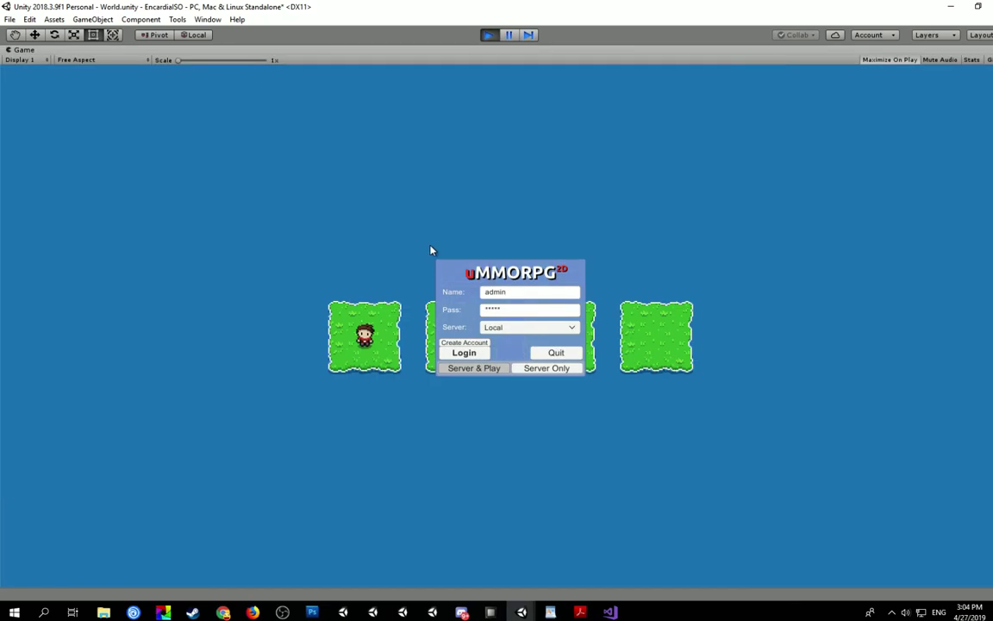
- Log in, start with the existing character, and send the chat message 'test'
click(473, 368)
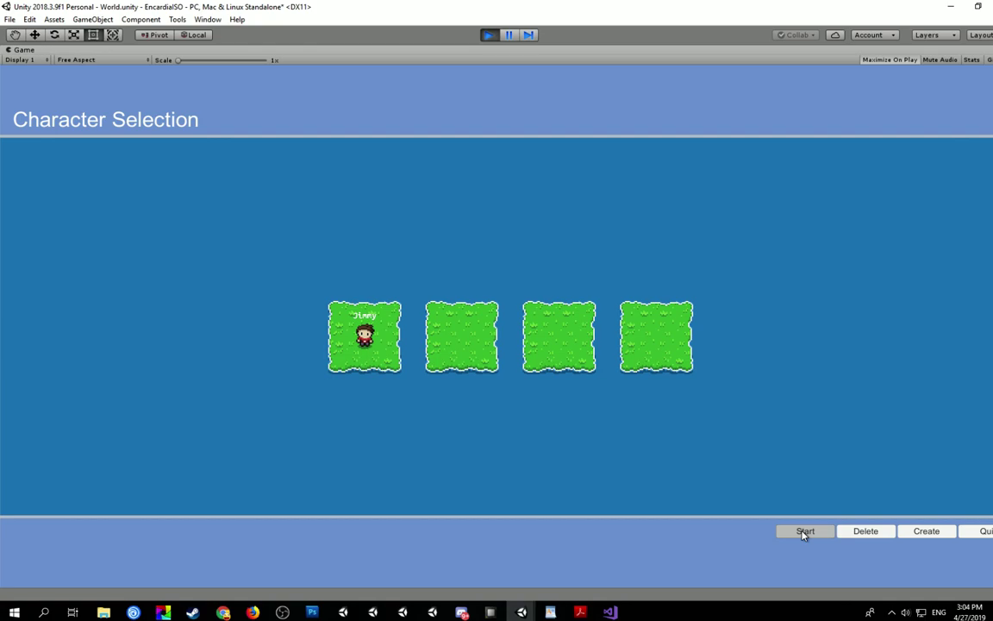
click(804, 532)
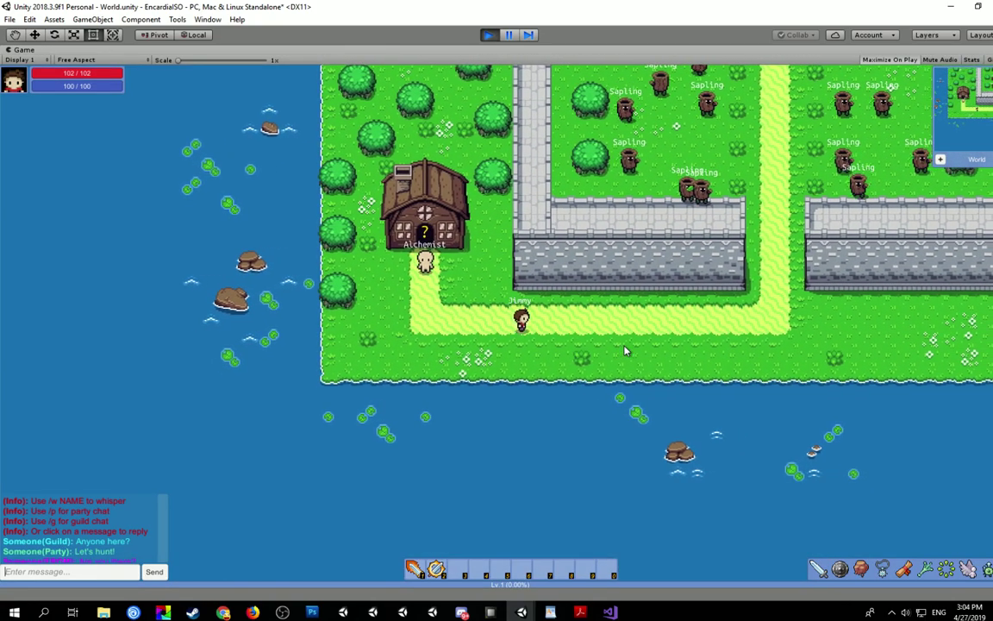
text(test)
key(Return)
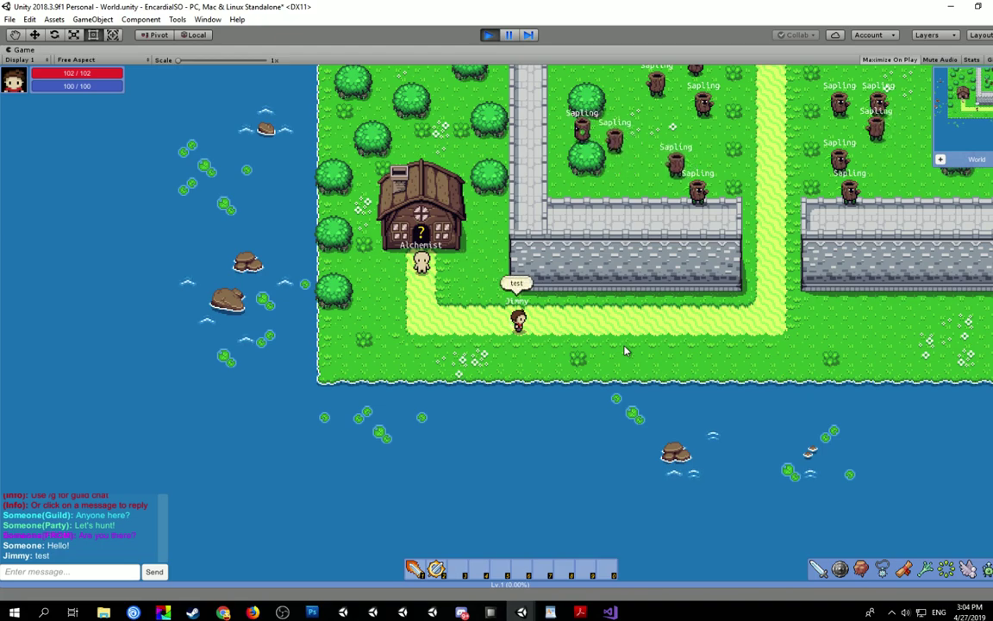
- Walk the player left, back right, and further right along the path
click(440, 333)
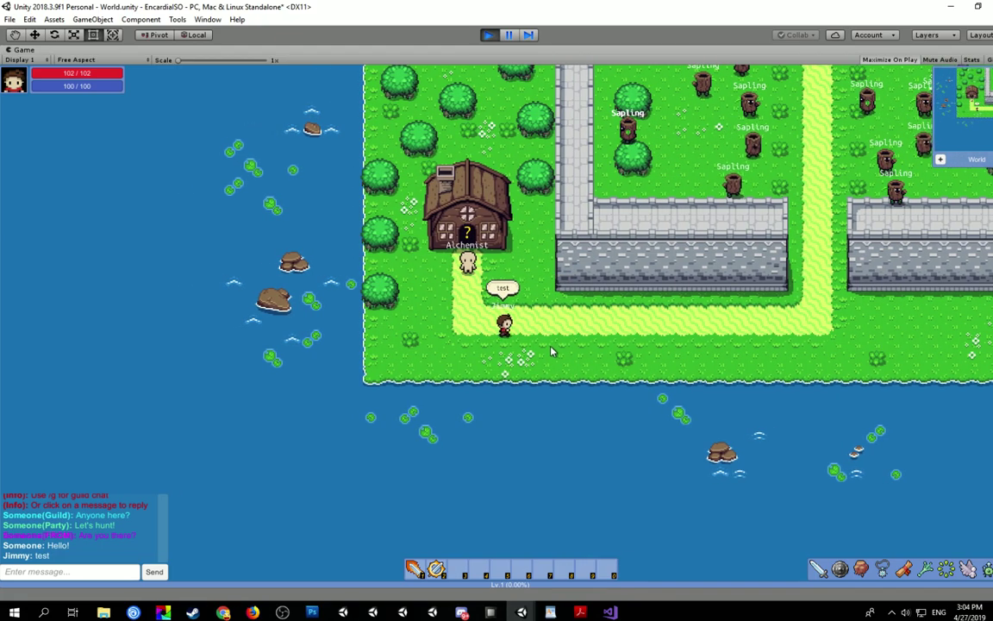
click(572, 349)
click(651, 181)
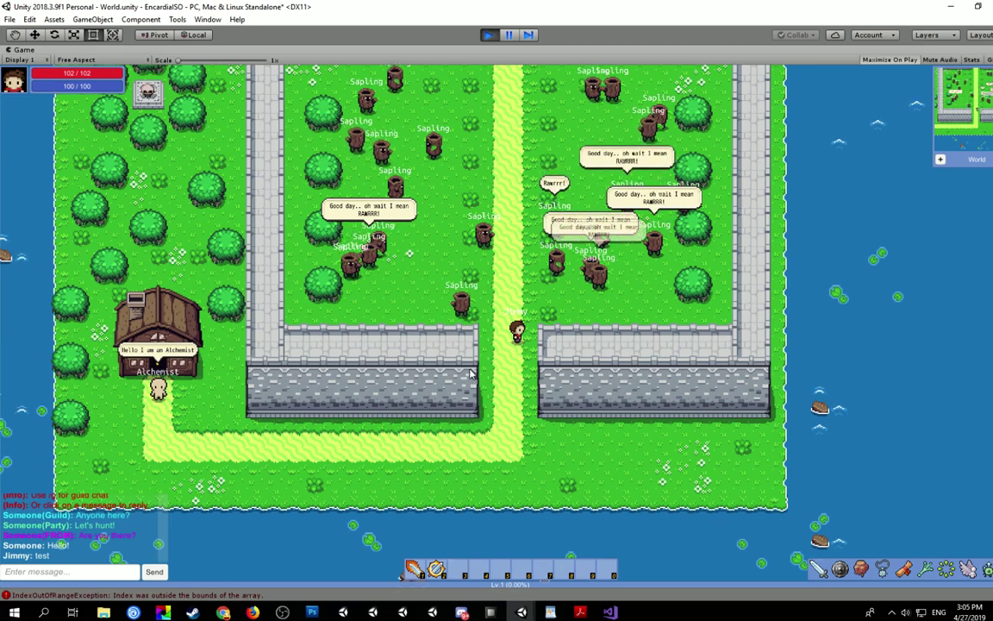
- Walk the player north and south, then respawn after dying
key(Up)
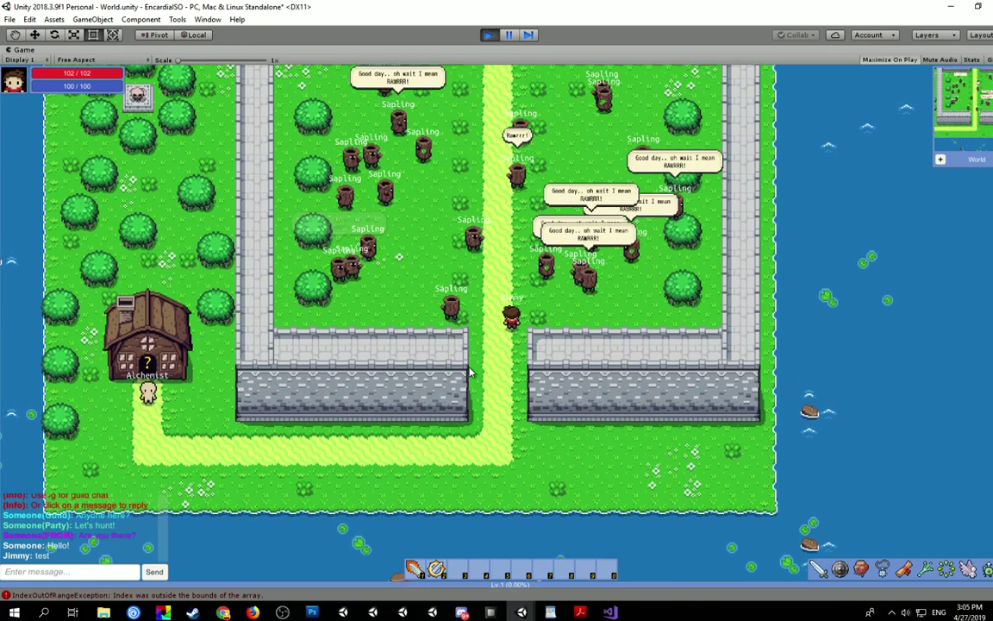
key(Down)
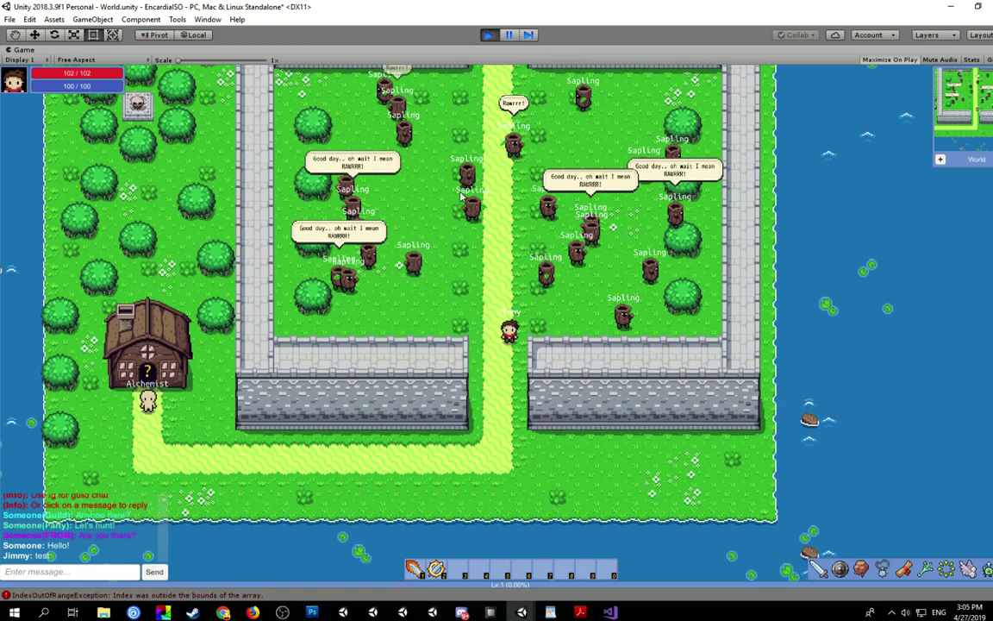
key(Up)
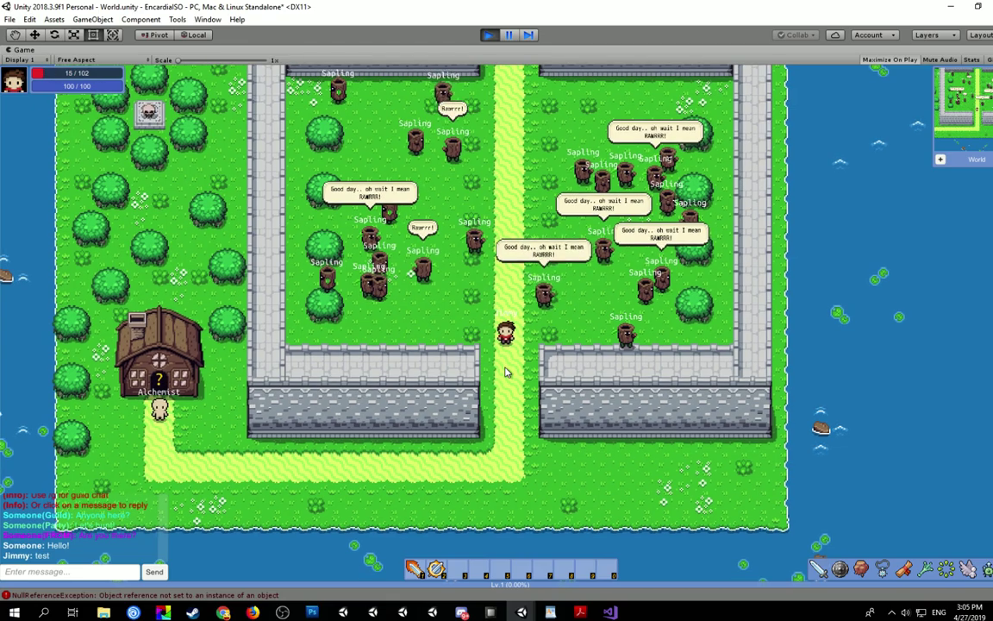
key(Down)
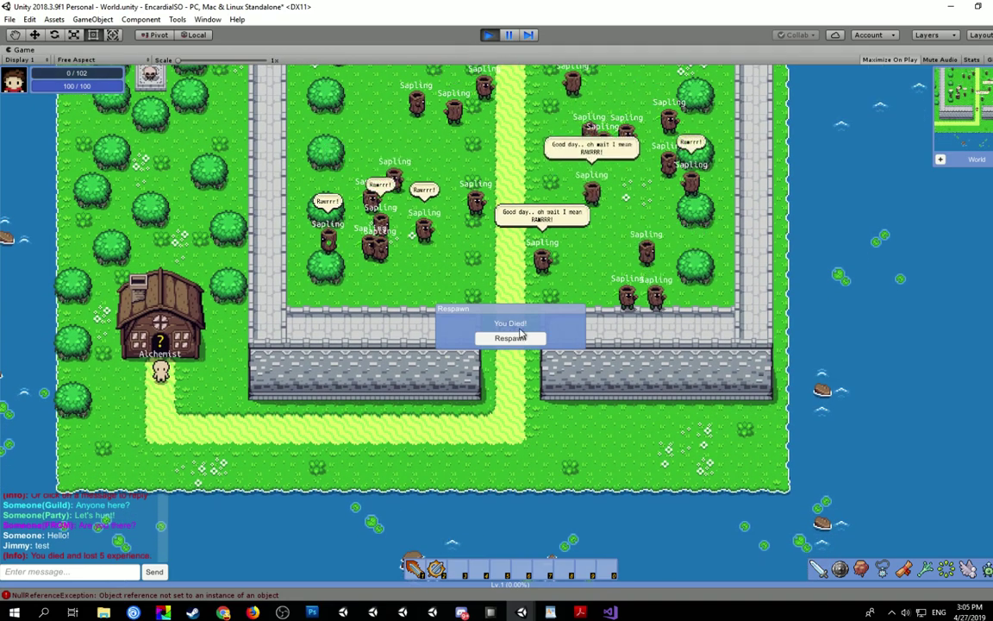
click(520, 336)
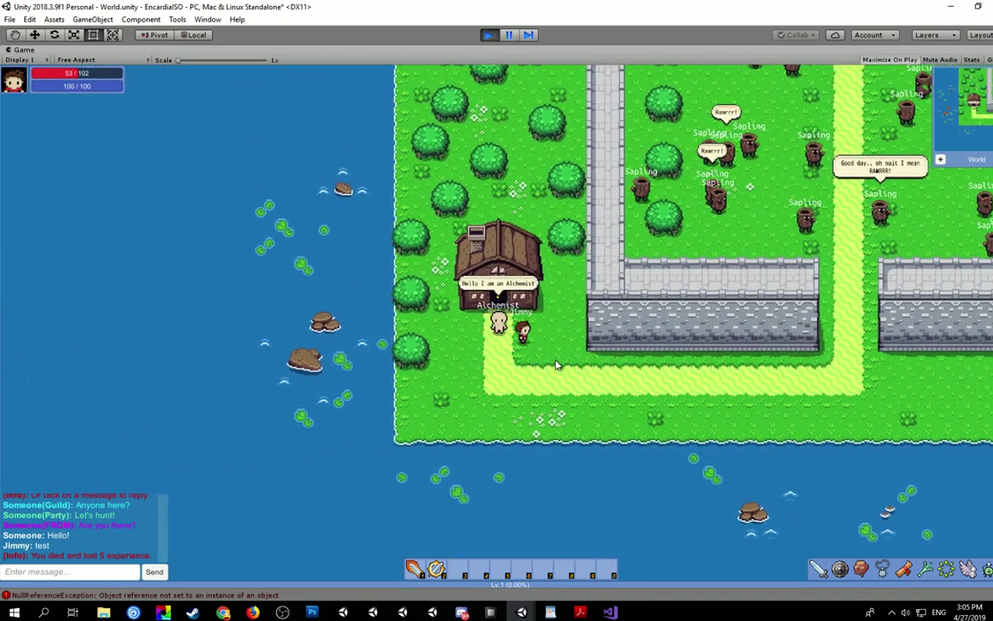
- Walk past the Alchemist and along the walls while saplings and the Alchemist show speech bubbles
key(Up)
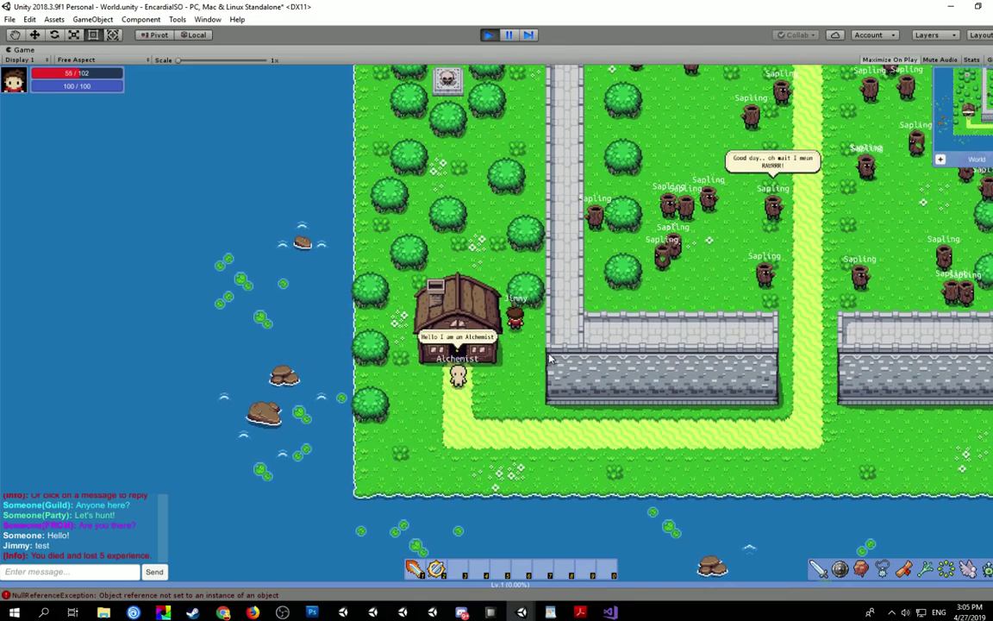
key(Down)
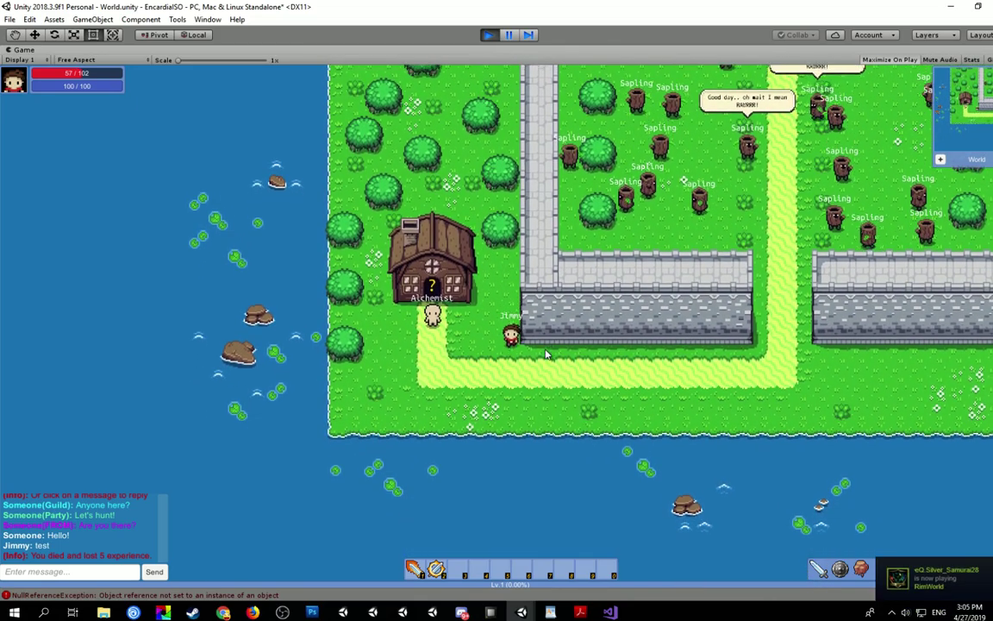
key(Right)
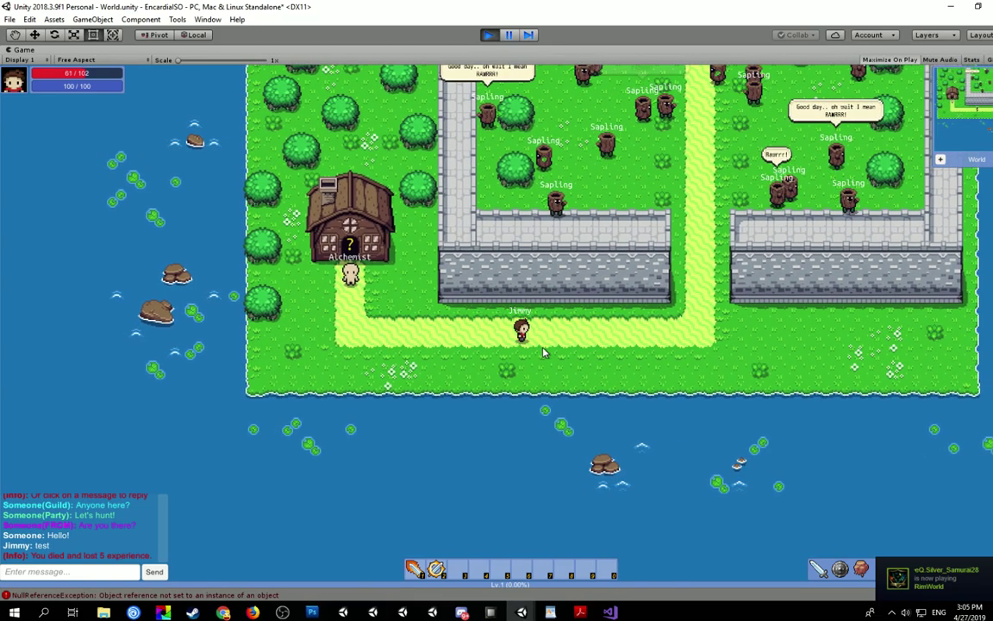
key(Right)
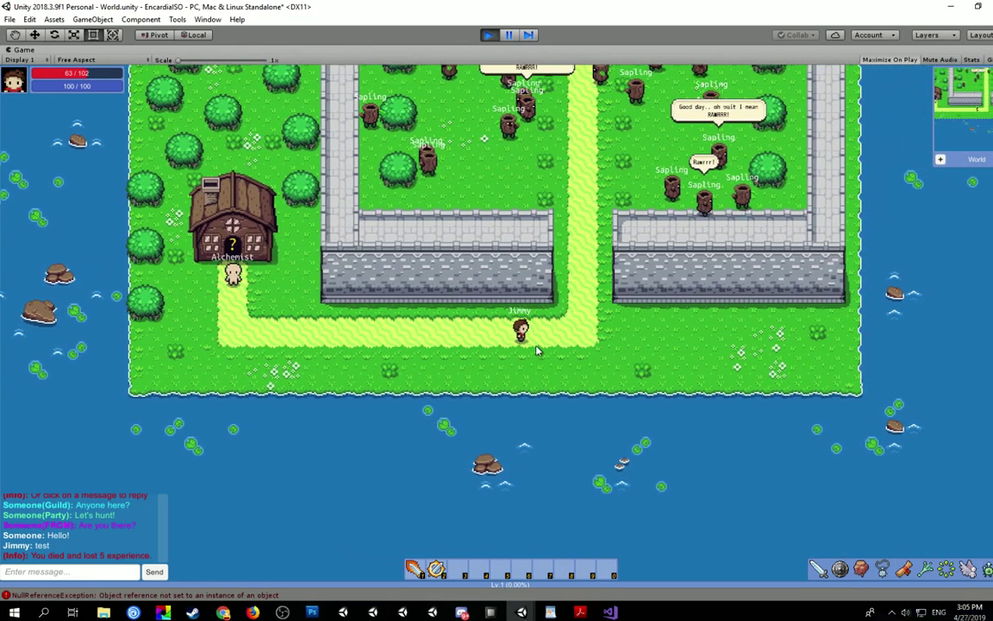
key(Right)
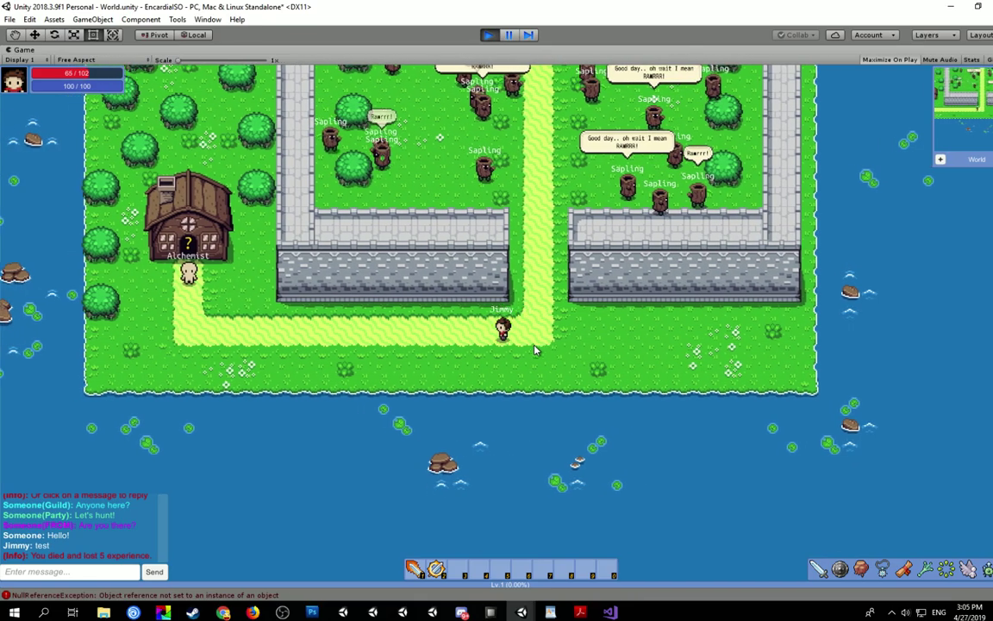
key(Left)
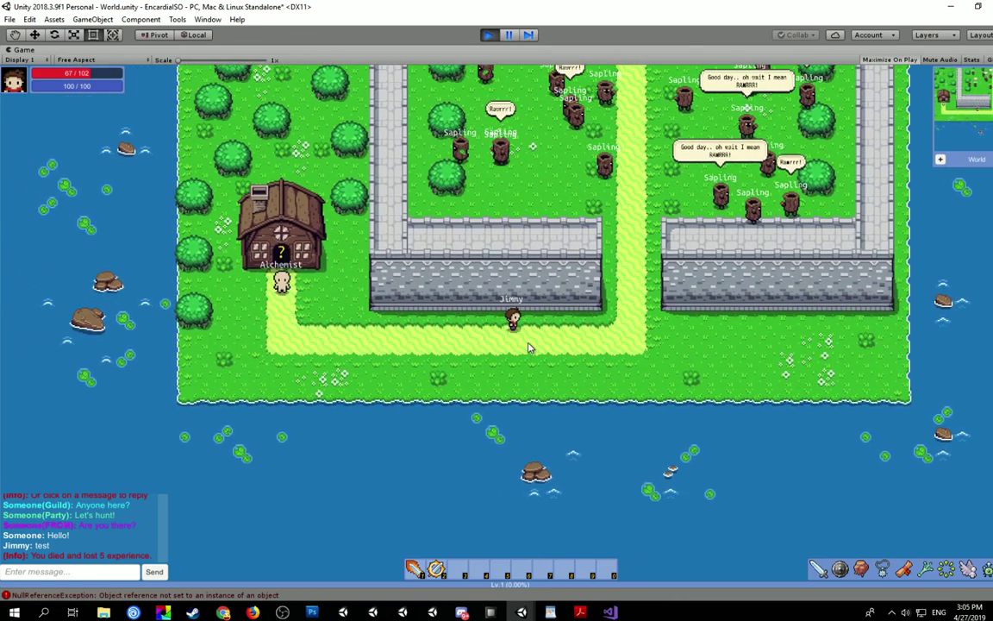
key(Right)
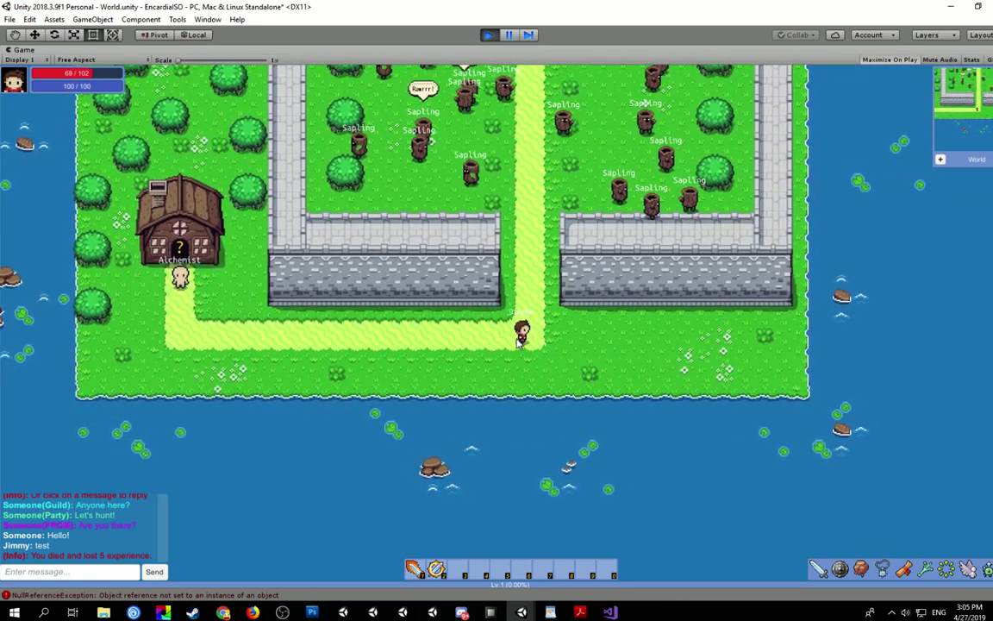
key(Up)
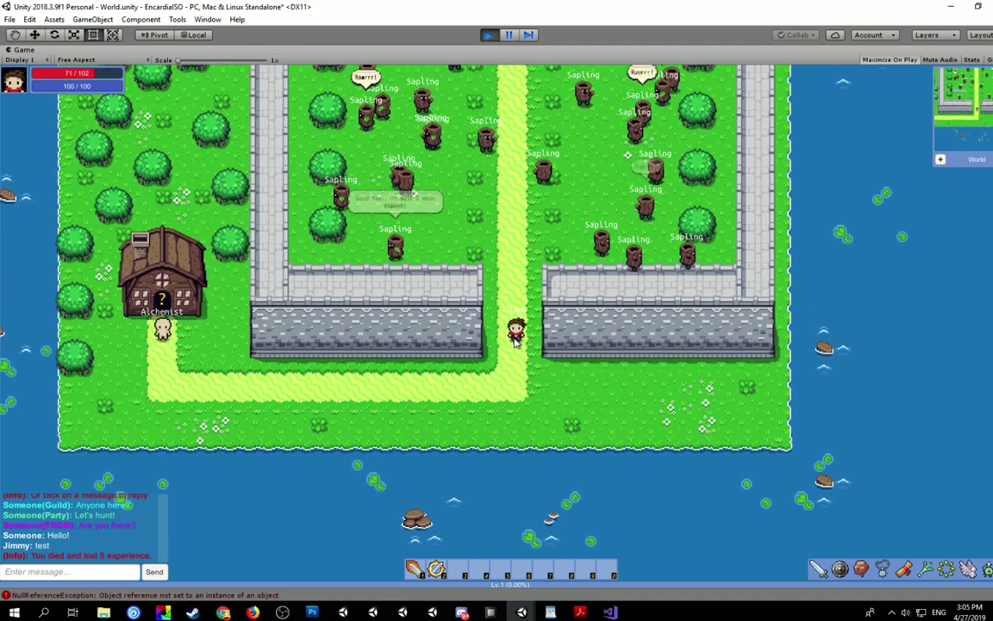
key(Down)
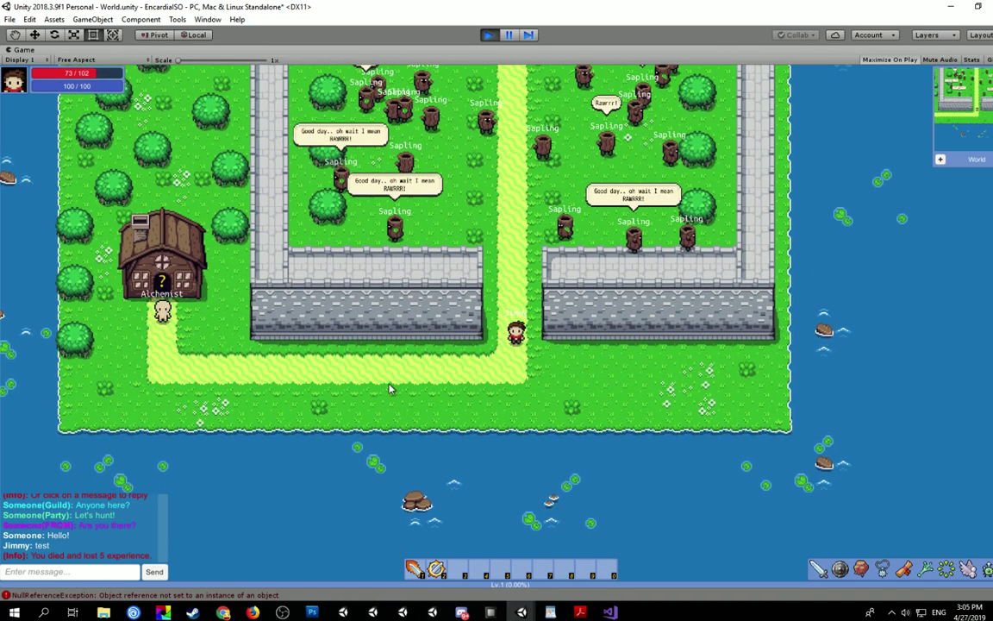
key(Down)
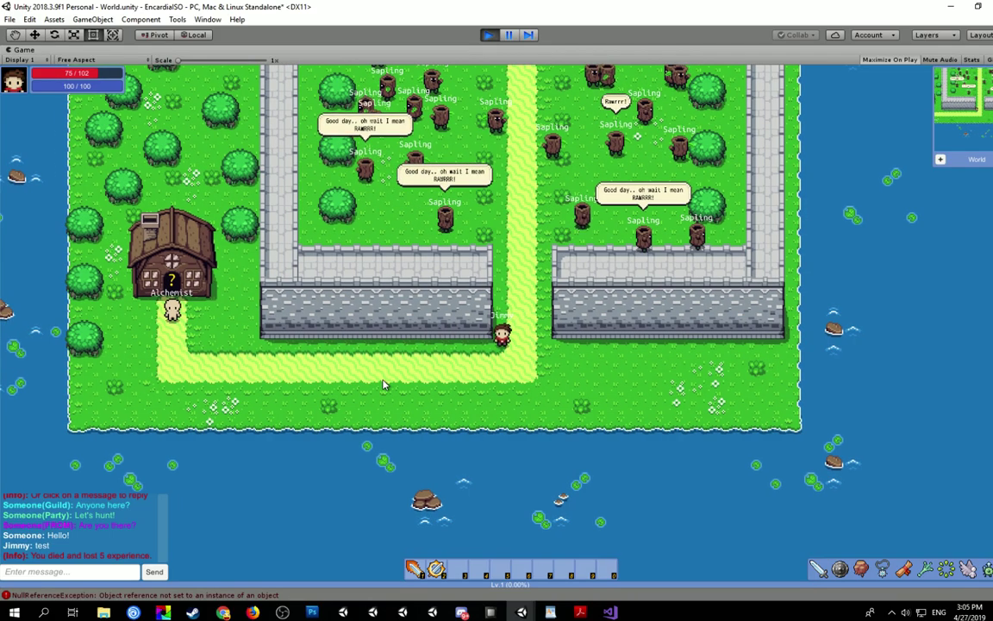
key(Left)
key(Left)
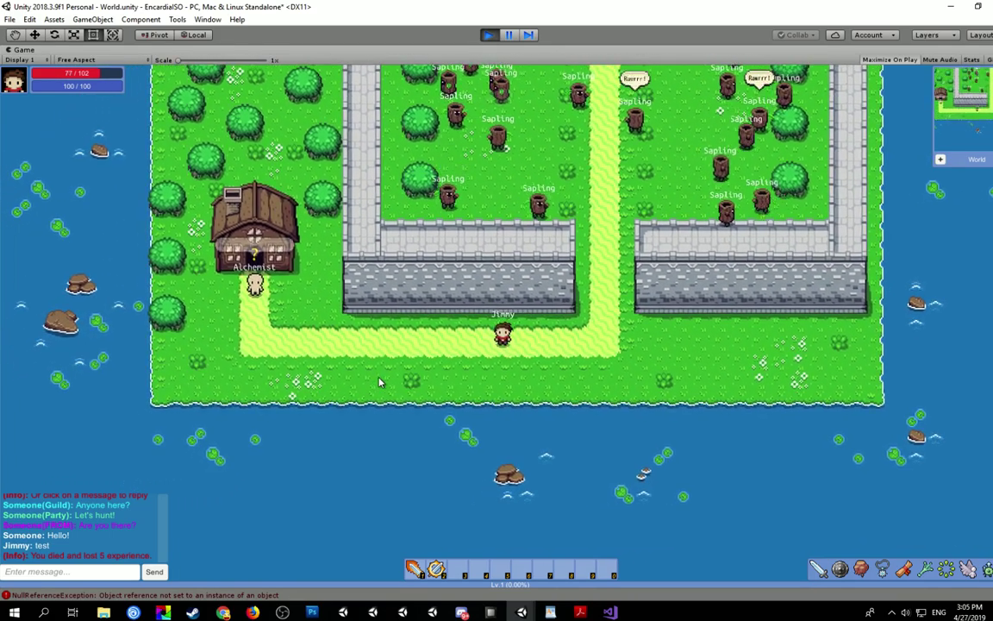